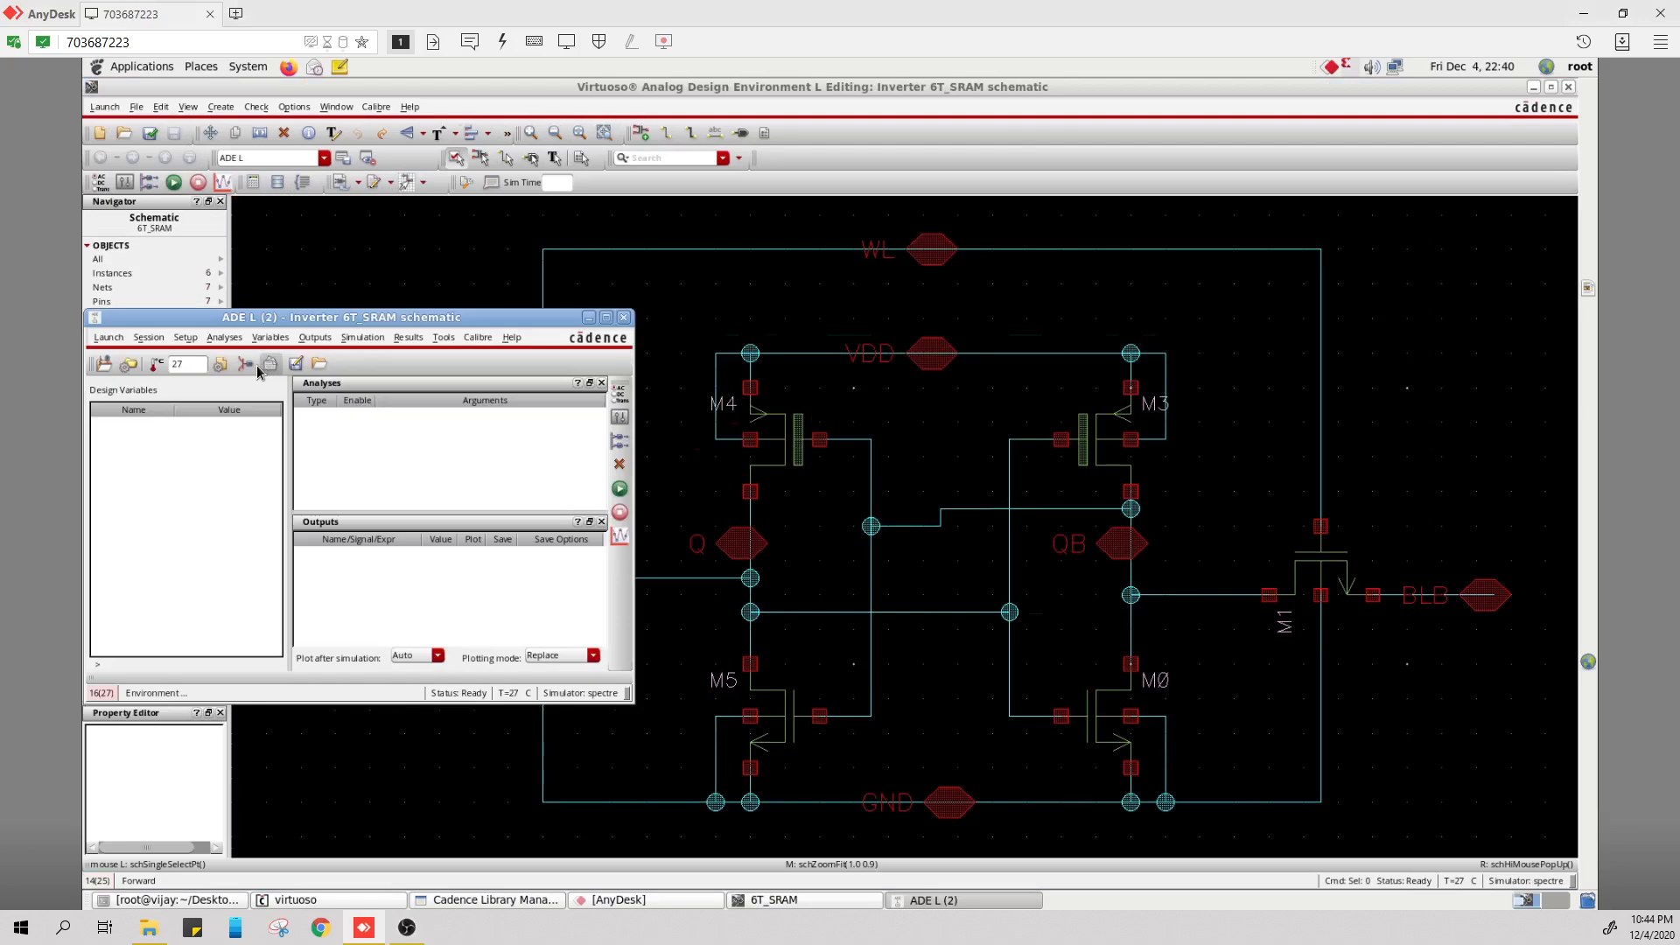
# Open the simulator's model library setup and start choosing a new global model file
pyautogui.click(268, 366)
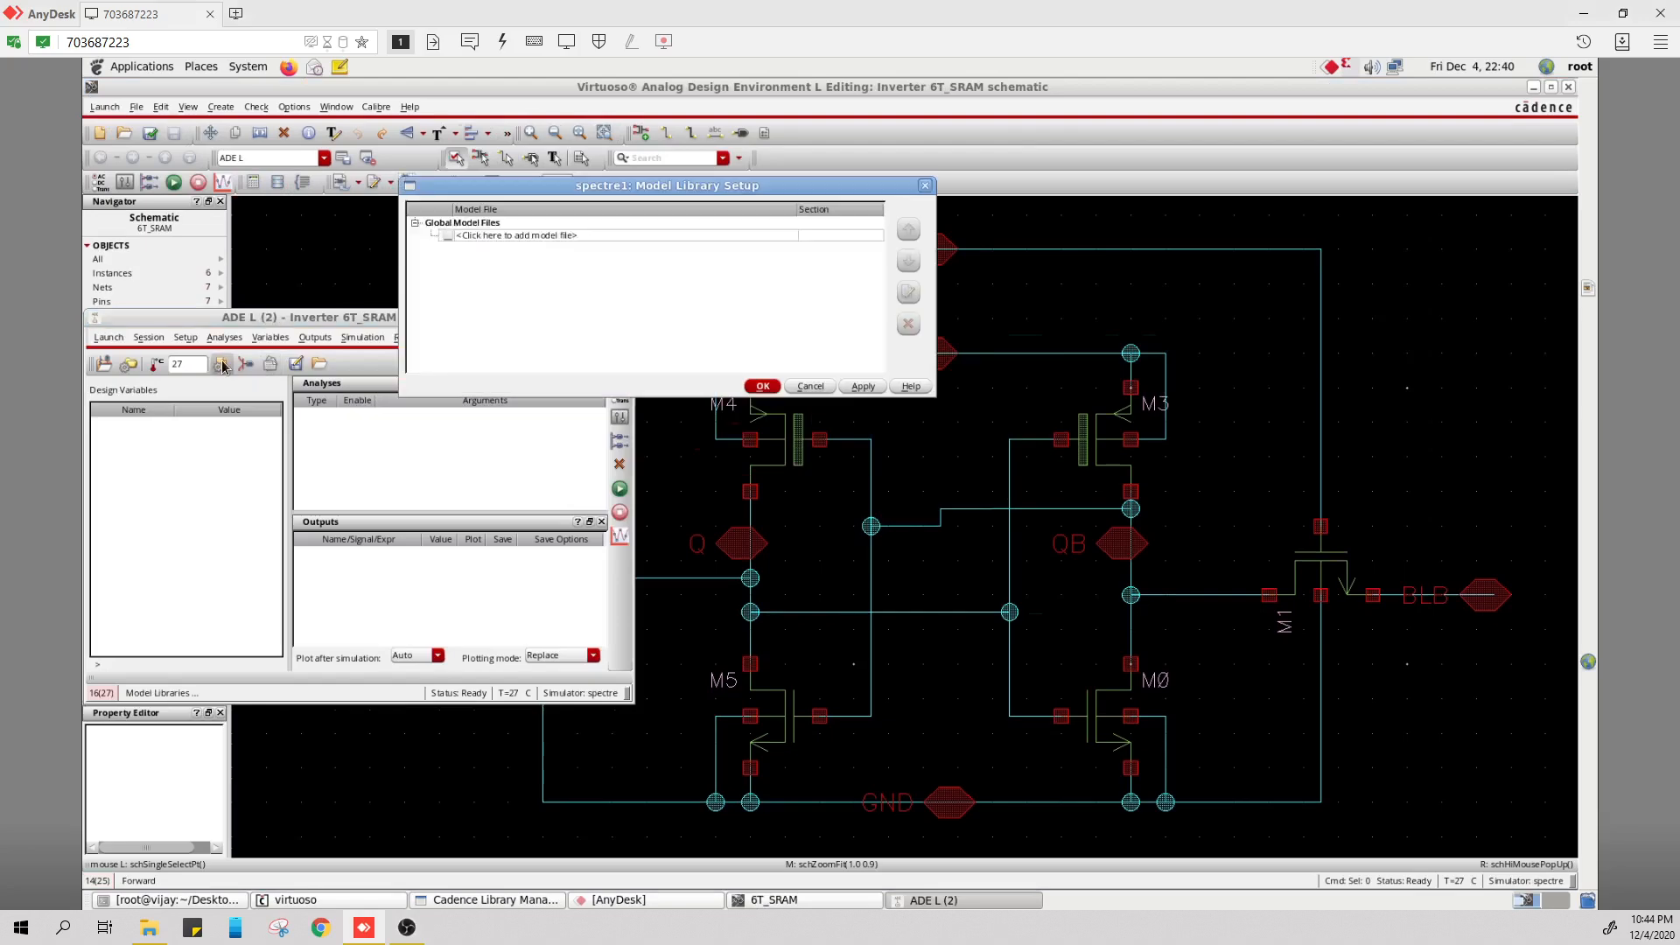
pyautogui.click(757, 231)
pyautogui.click(786, 234)
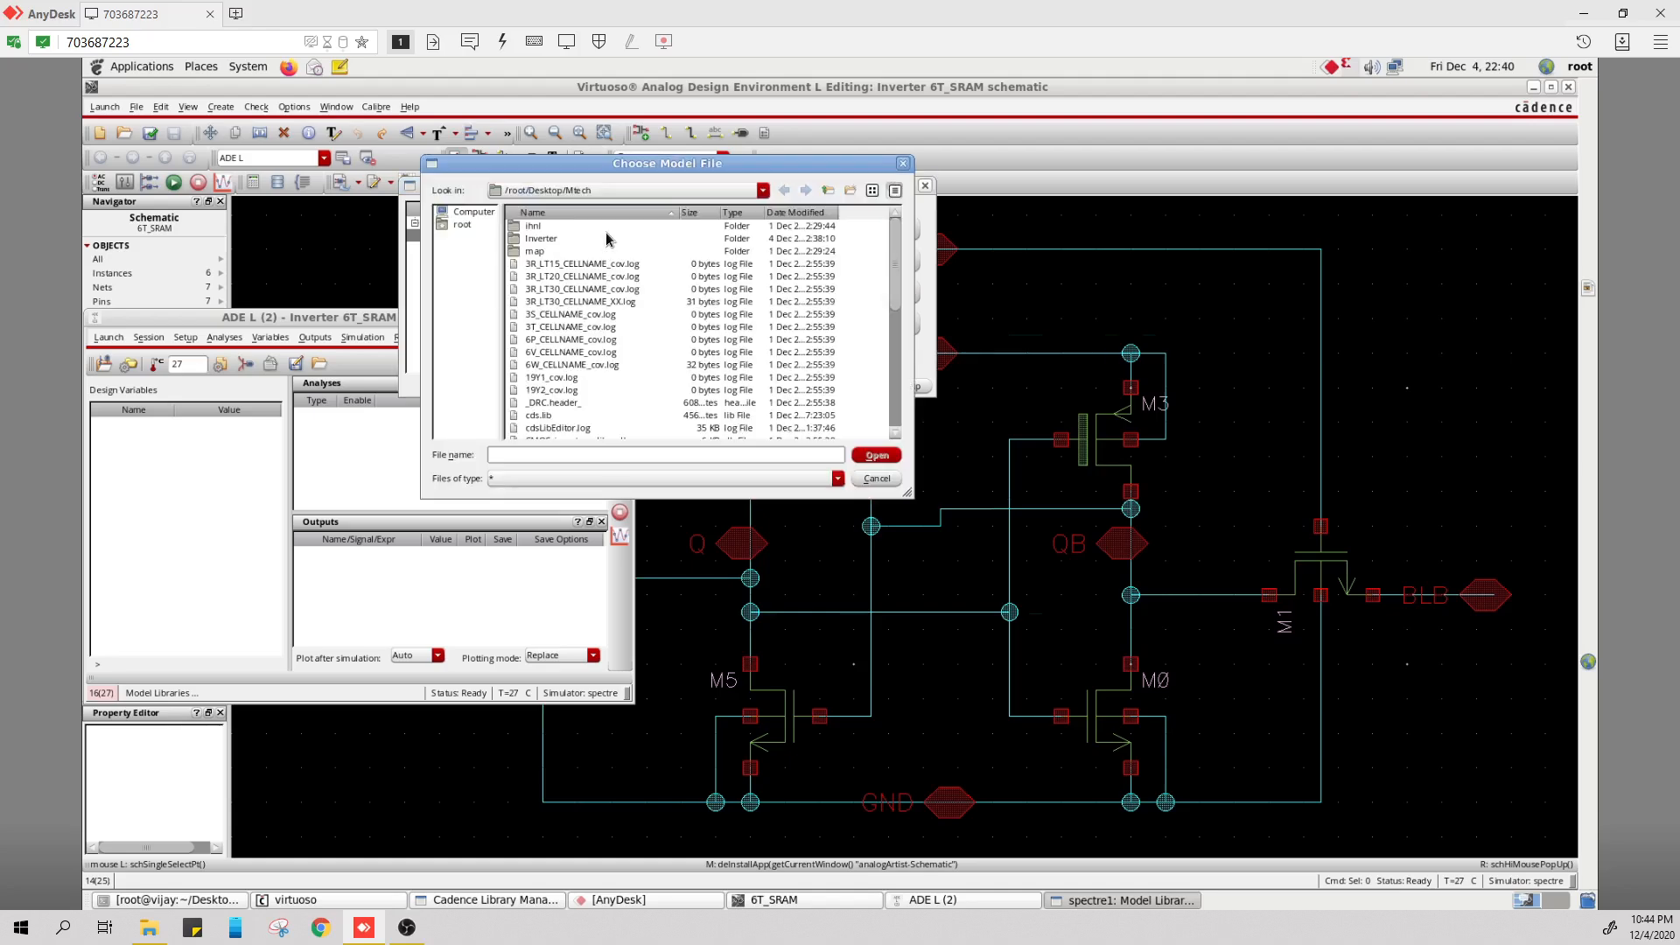
pyautogui.click(829, 191)
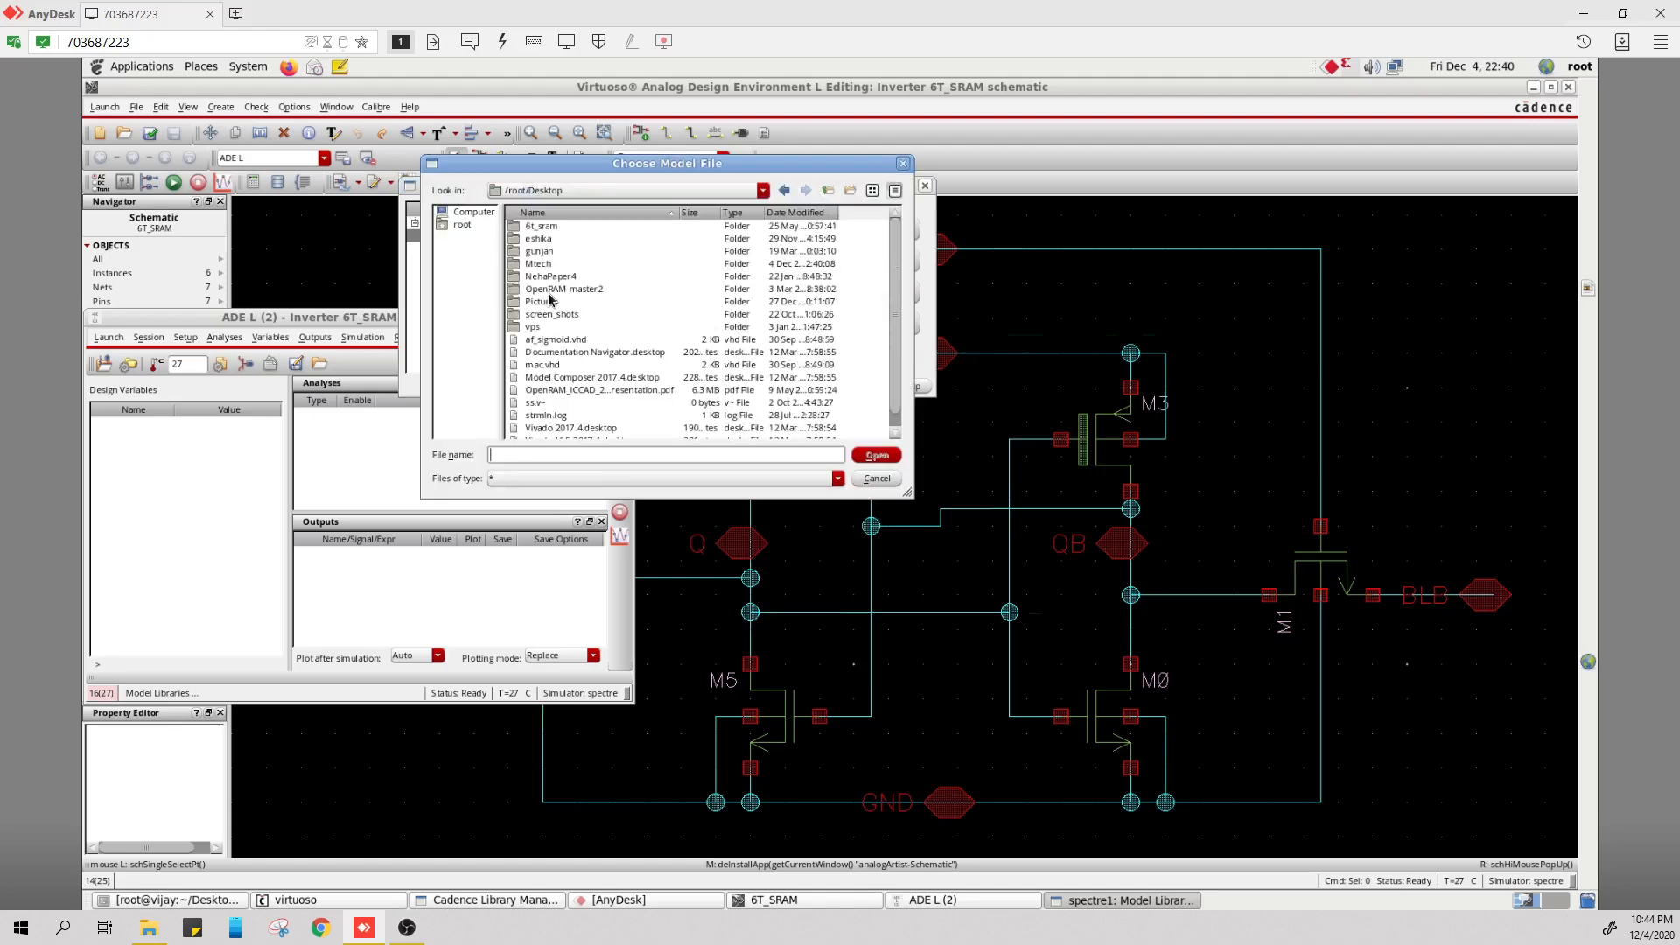
pyautogui.click(827, 191)
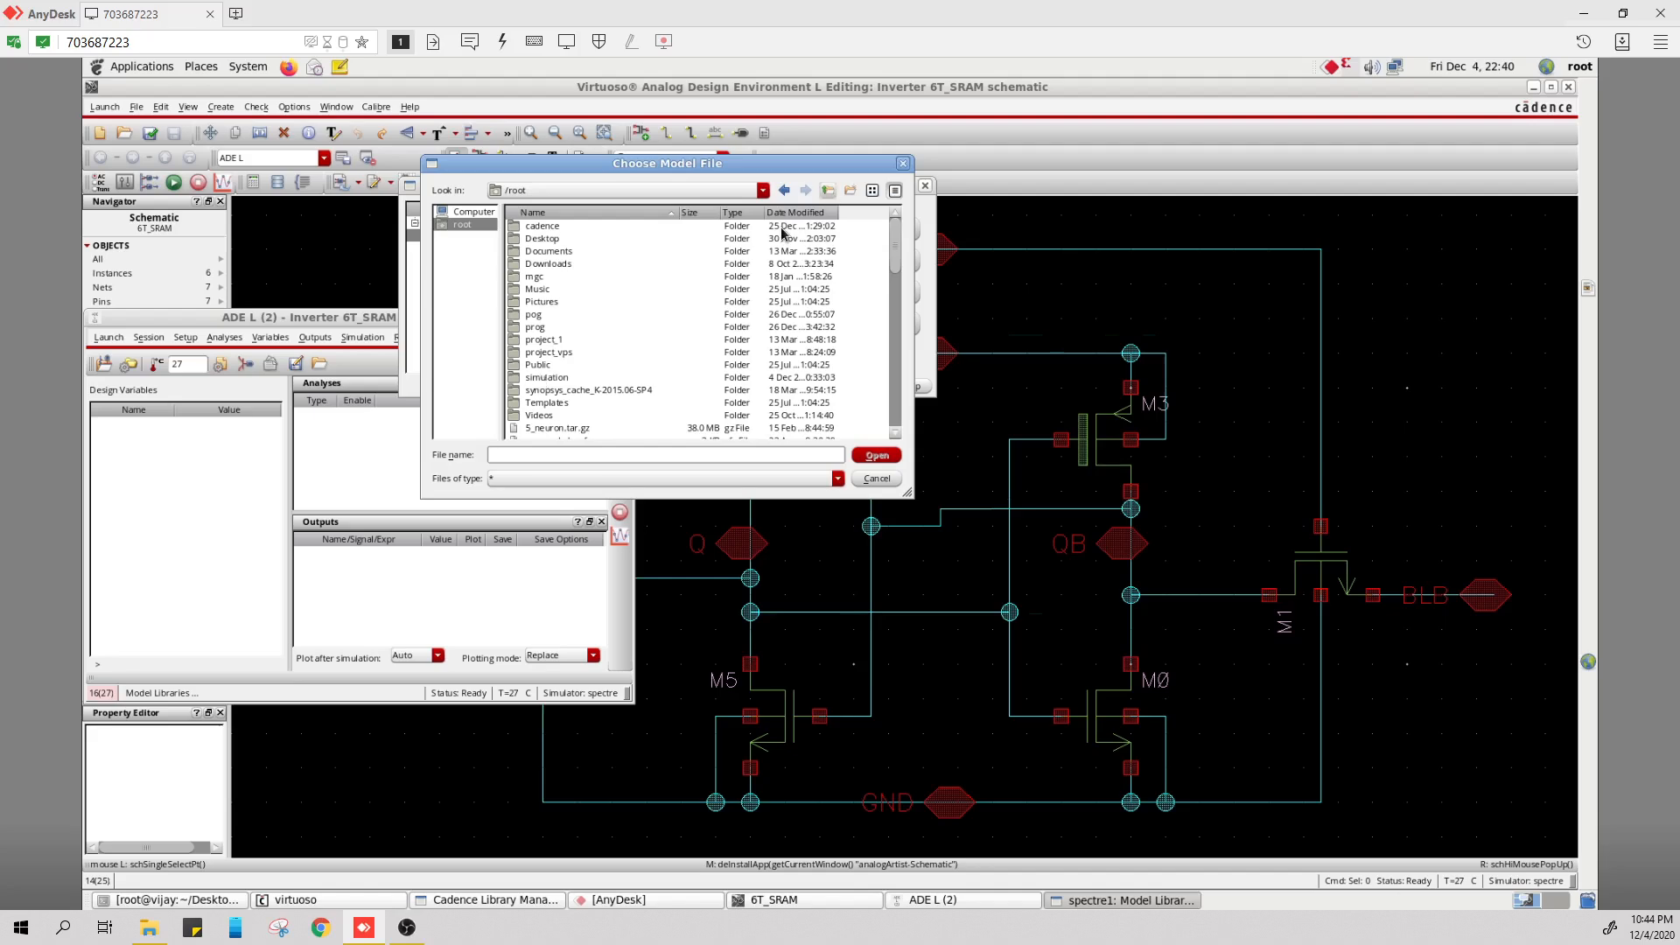
pyautogui.doubleClick(537, 329)
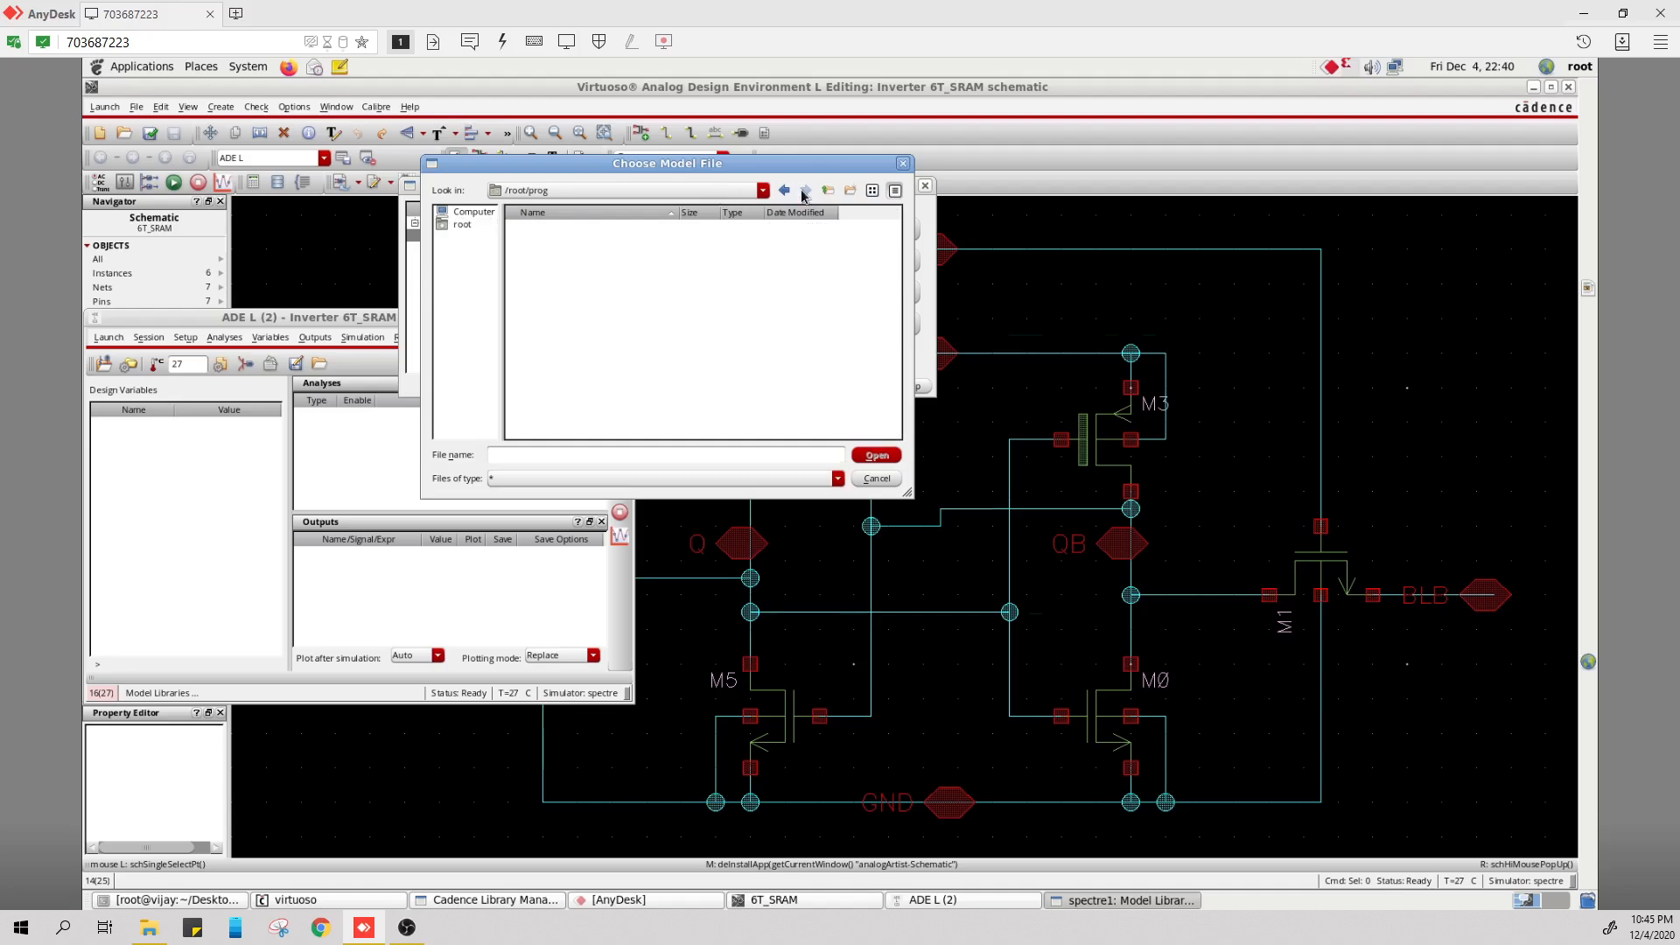
# Add the model file from /prog/cadence/FOUNDRY/scl_pdk/design_kit/models/hspice to the global model files and accept the setup
pyautogui.click(472, 211)
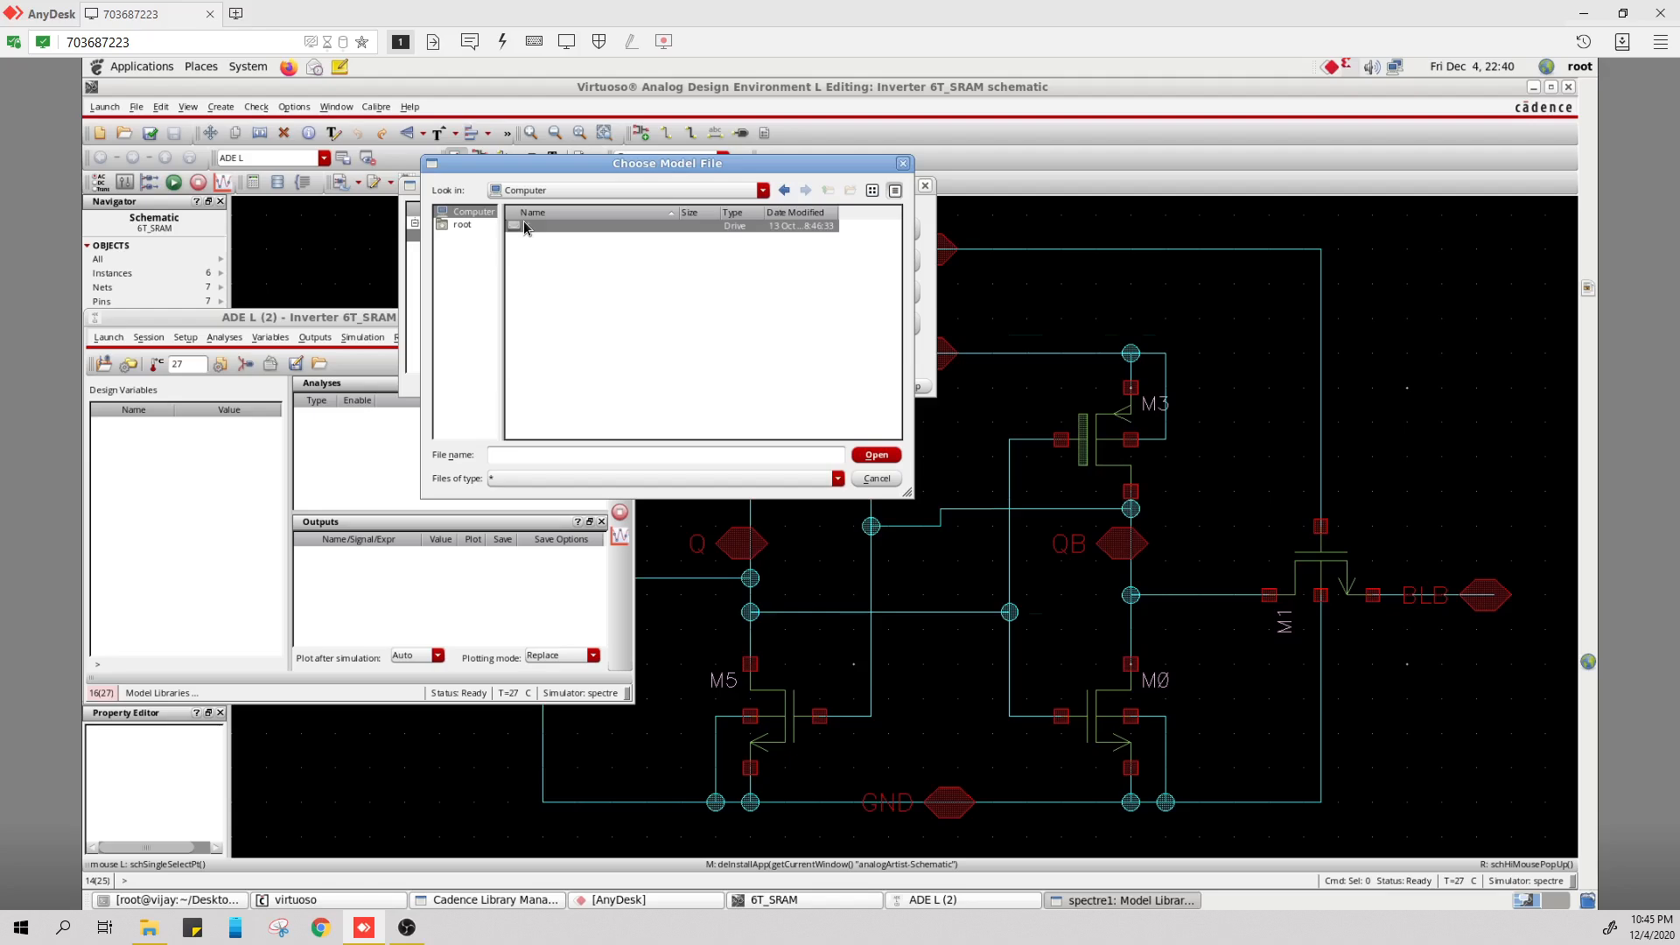
pyautogui.doubleClick(525, 226)
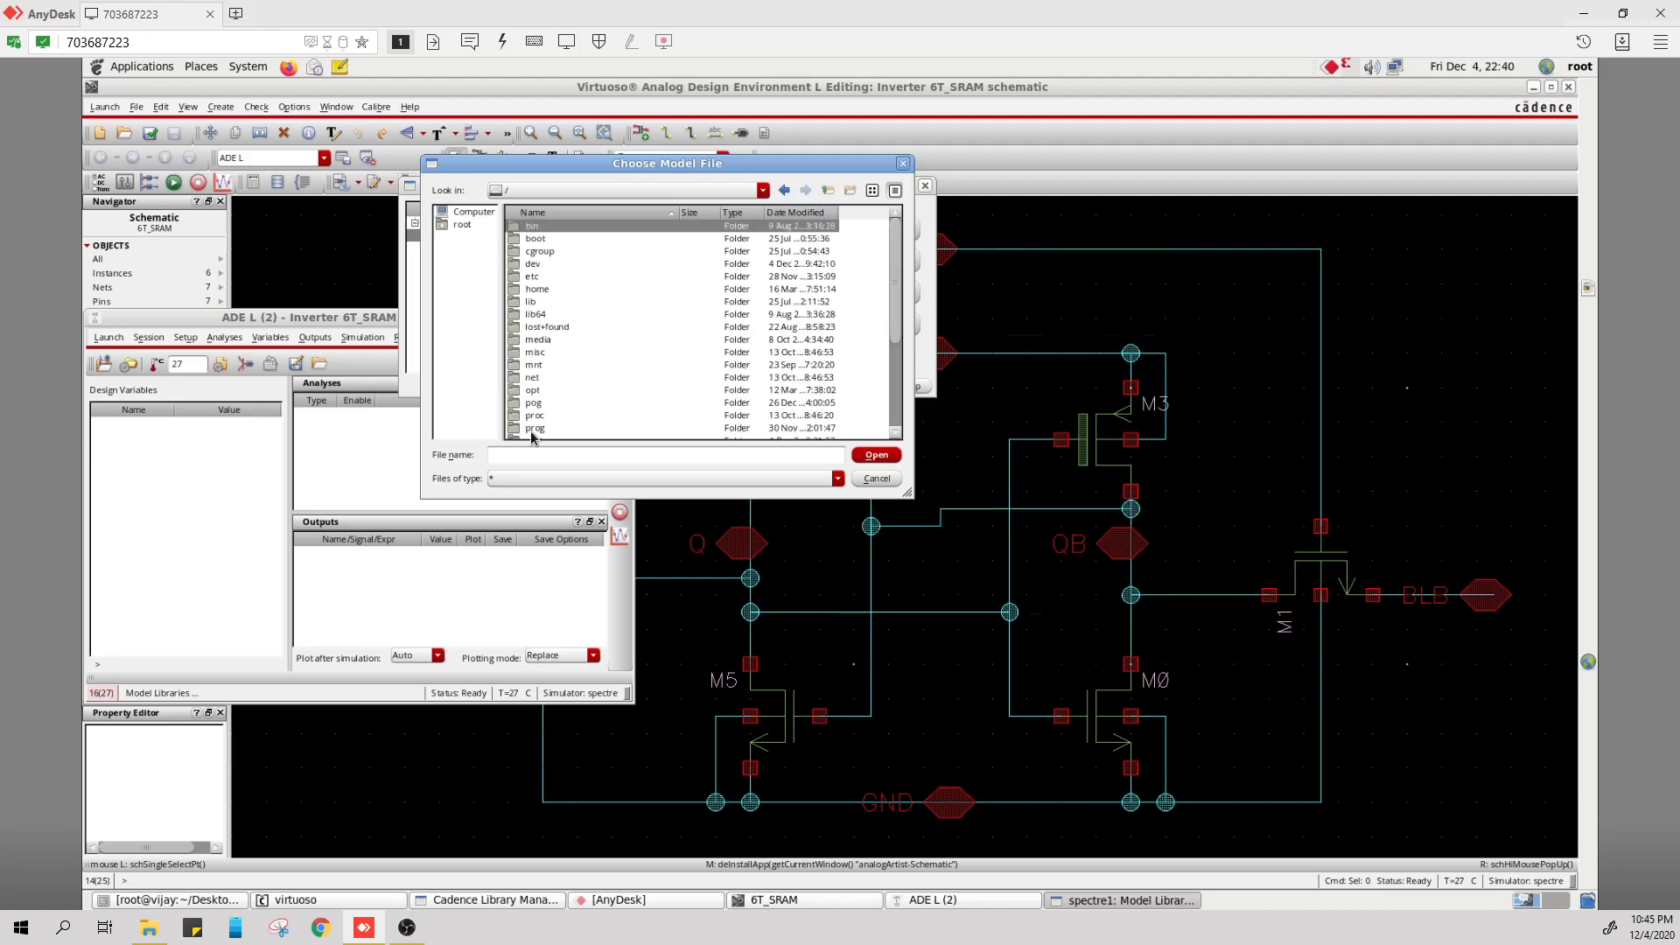
pyautogui.doubleClick(533, 428)
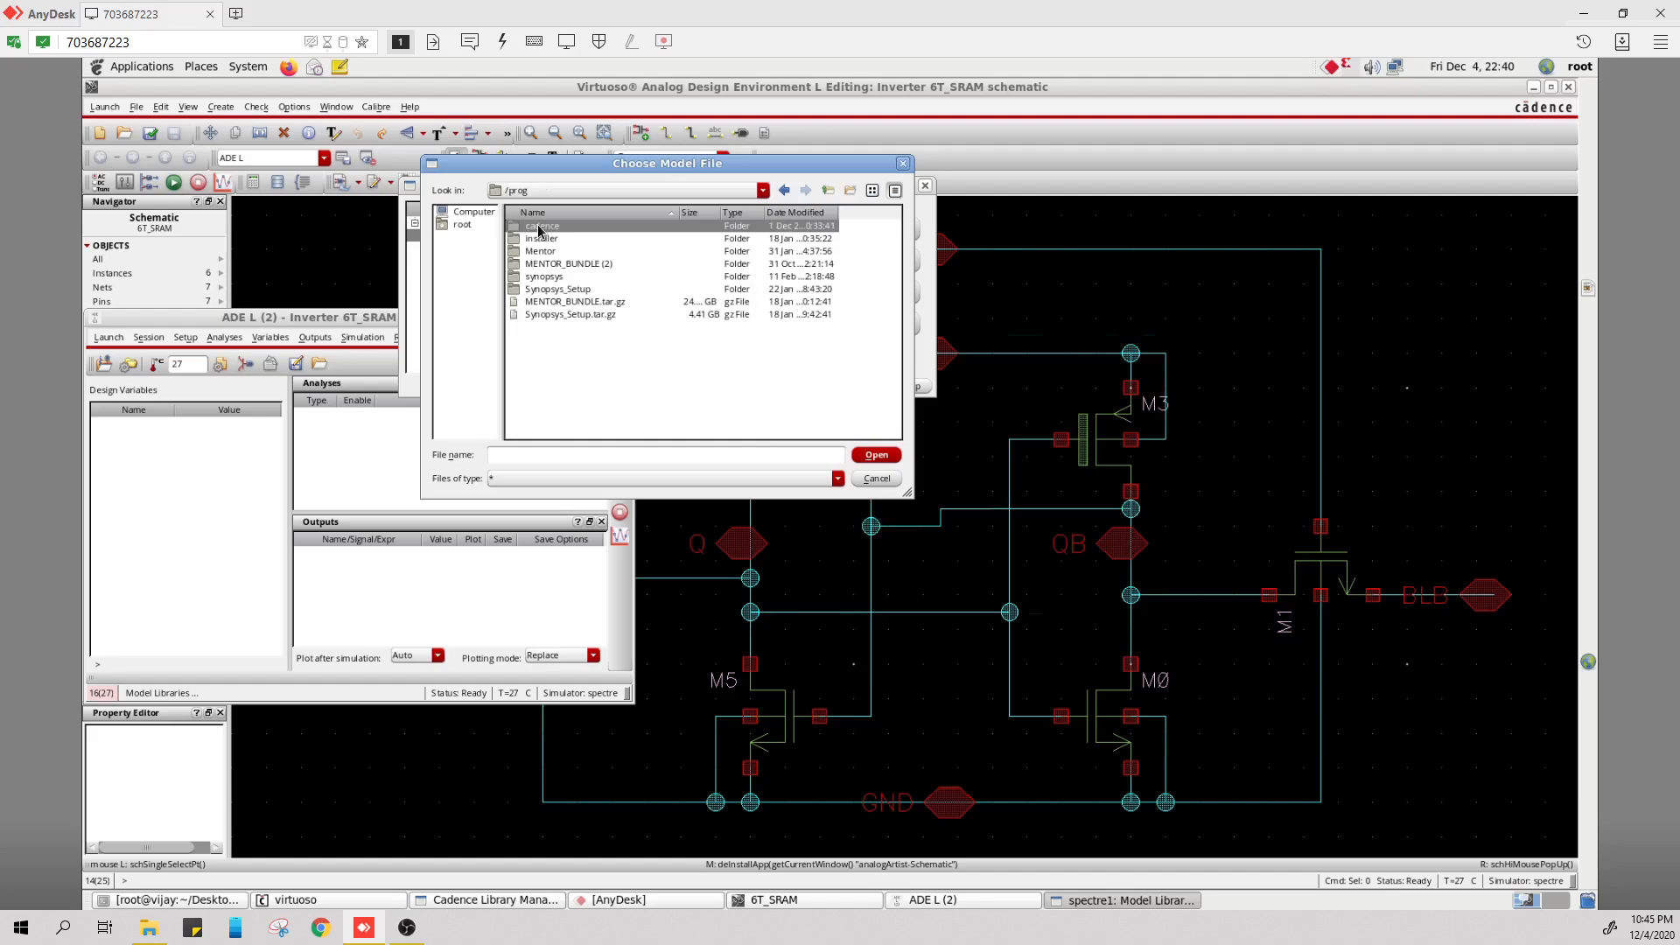
pyautogui.doubleClick(540, 228)
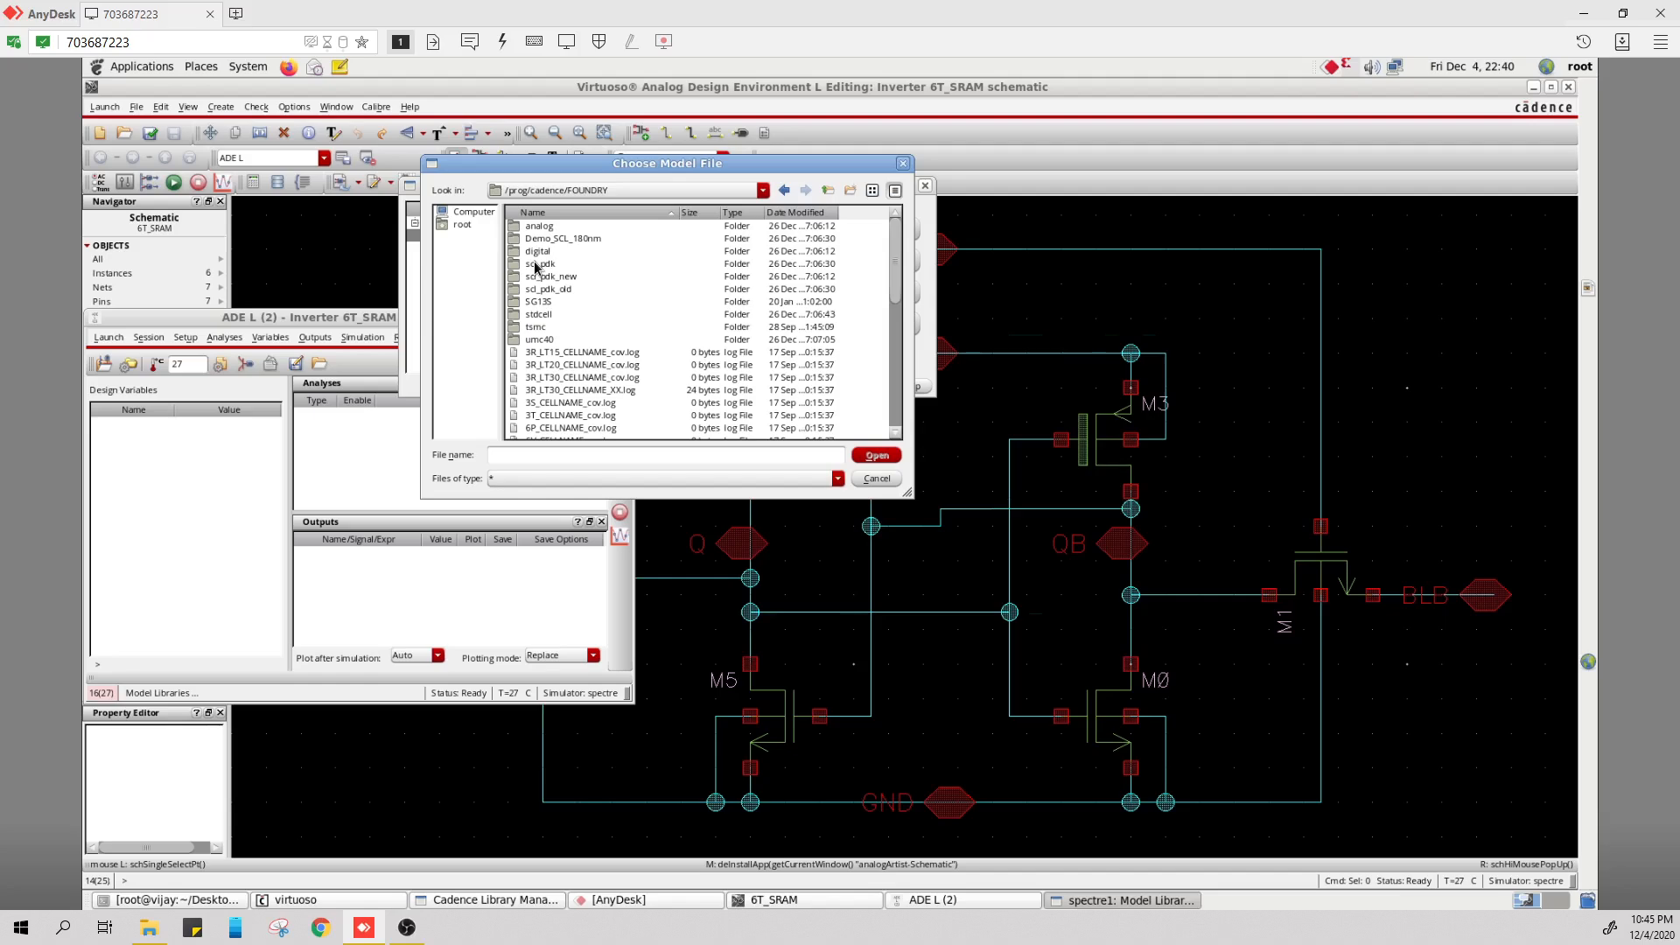
pyautogui.doubleClick(537, 264)
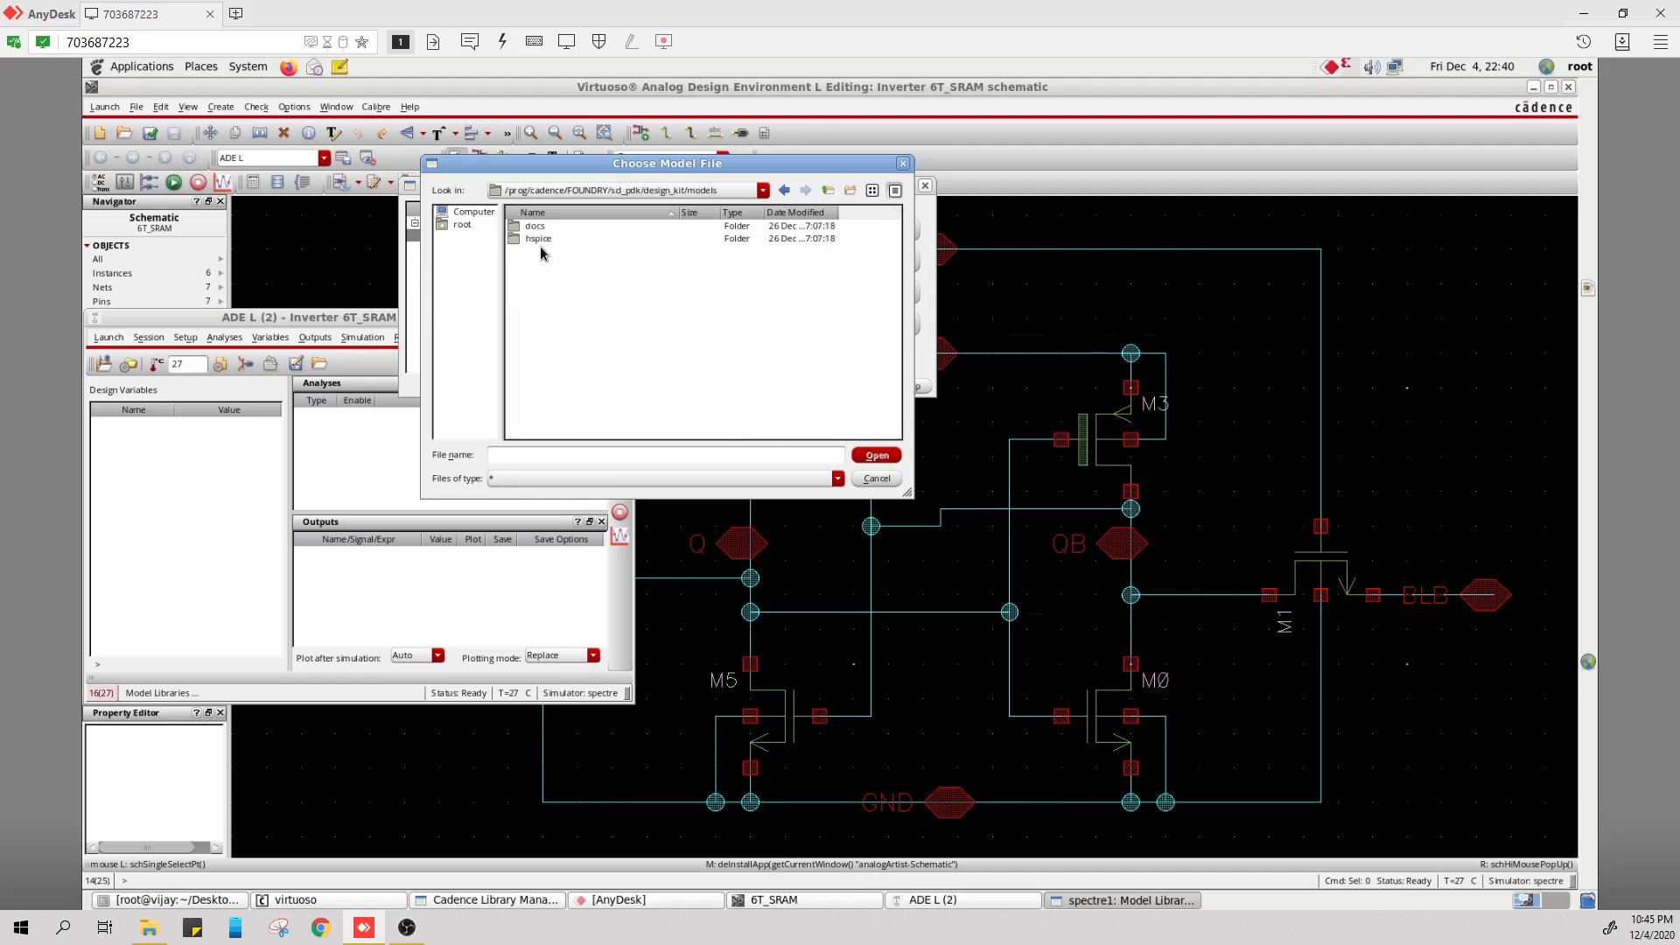
pyautogui.doubleClick(541, 239)
pyautogui.click(549, 240)
pyautogui.doubleClick(549, 239)
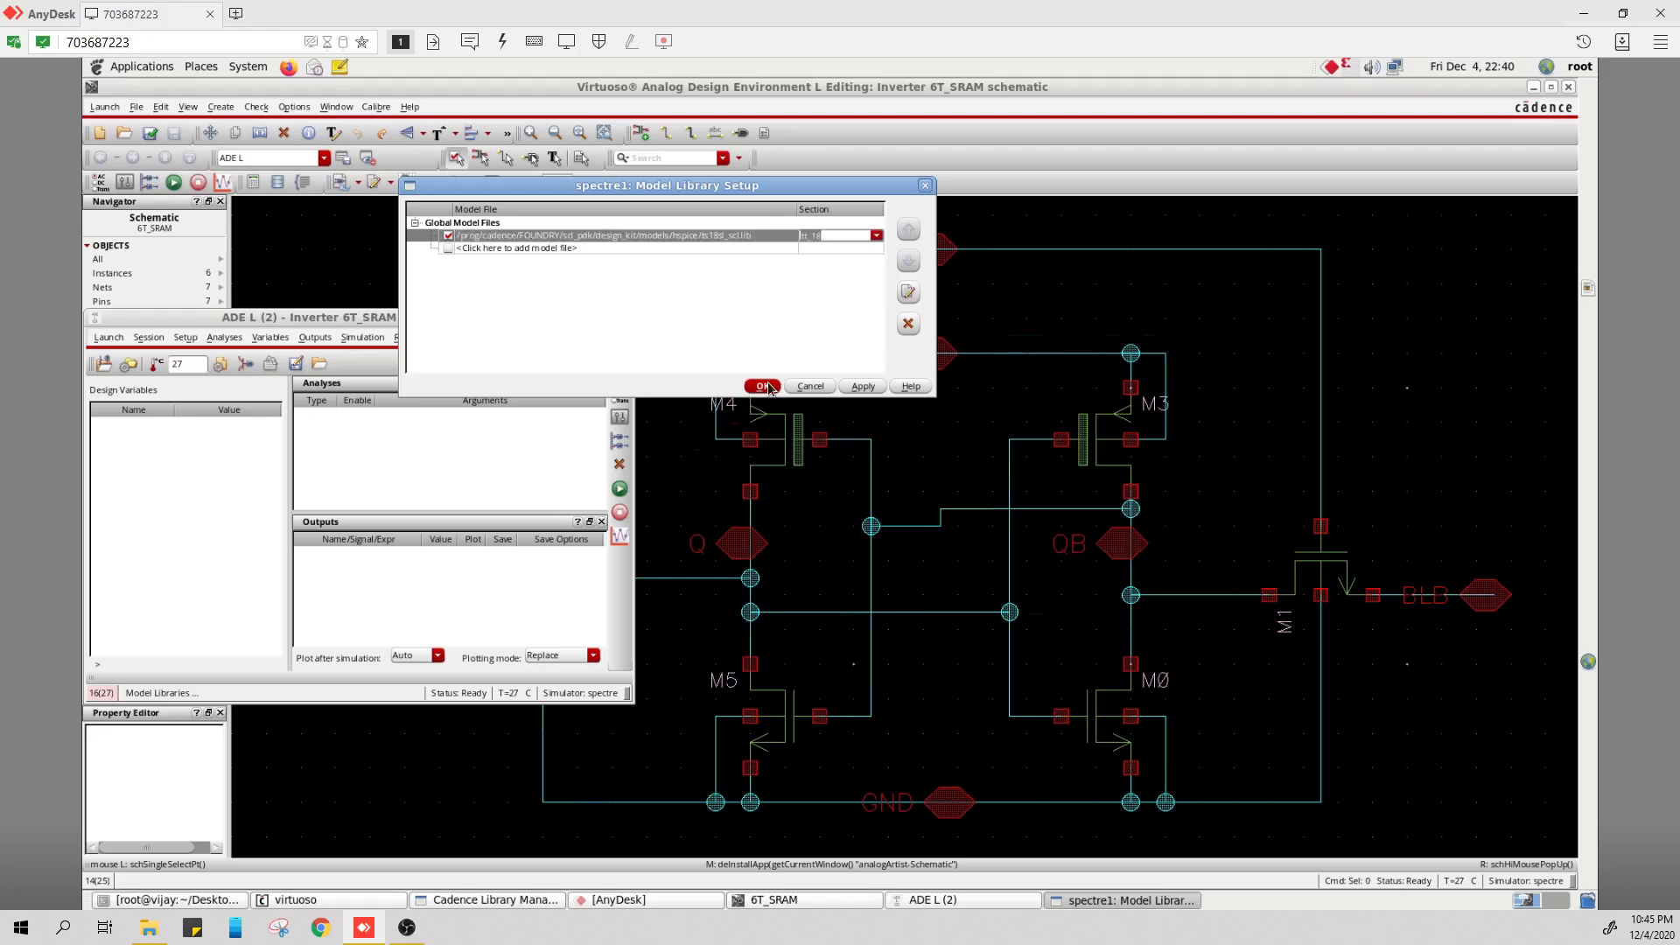
pyautogui.click(762, 386)
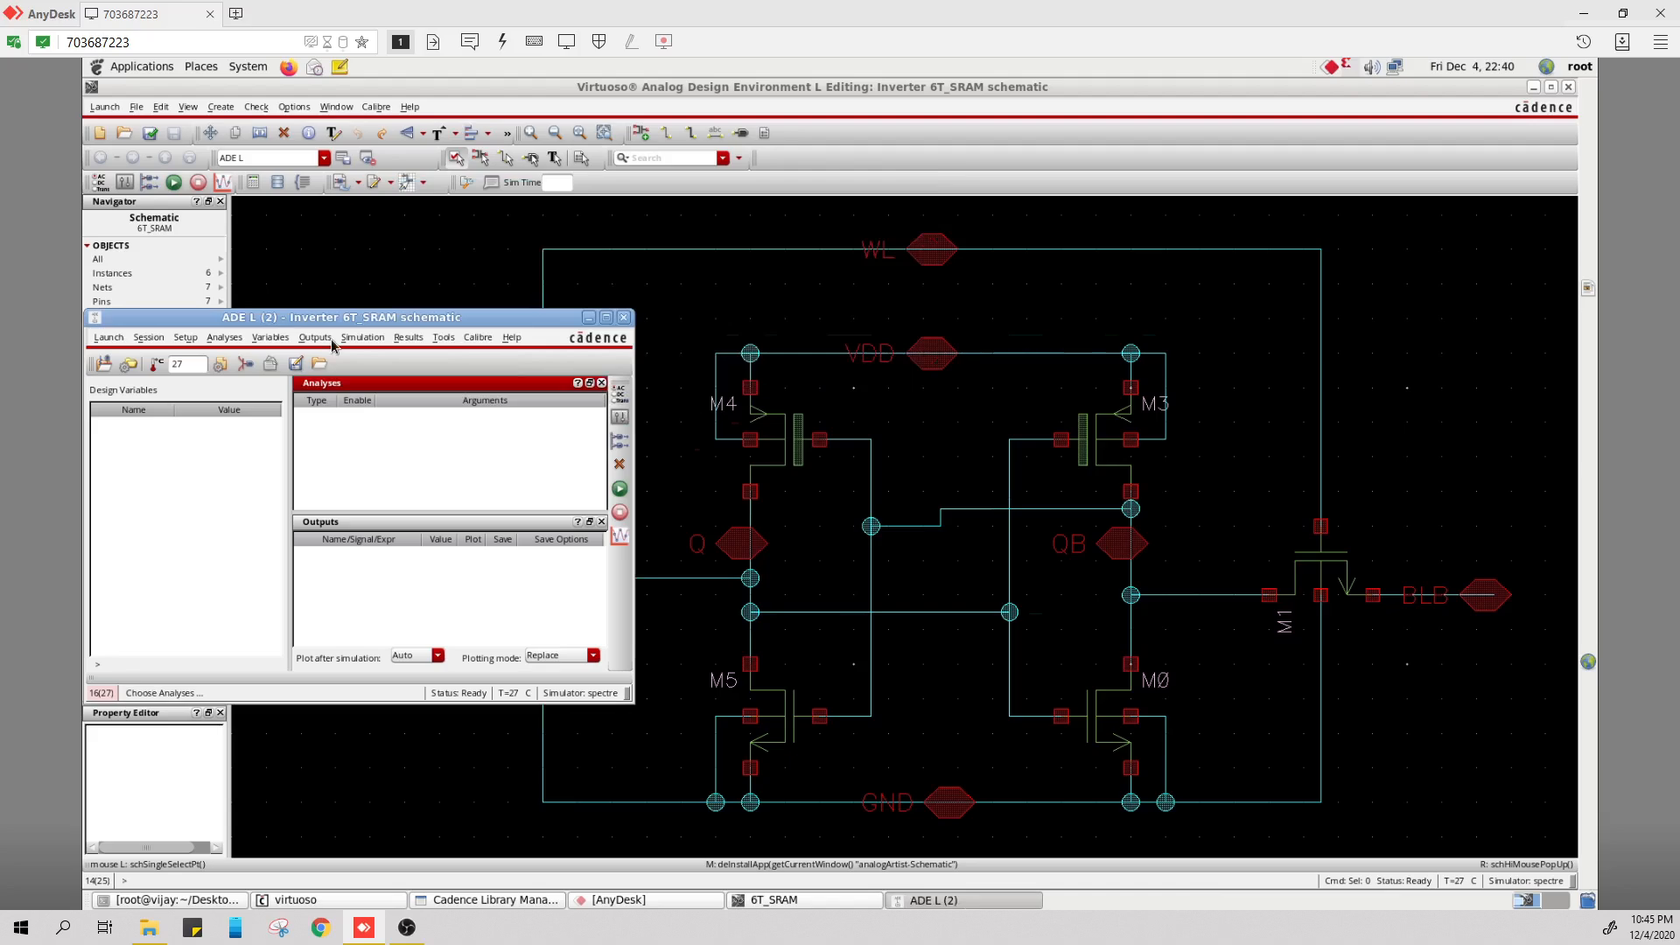
# Select the BL, BLB, Q and QB nets on the schematic as outputs to plot
pyautogui.click(364, 338)
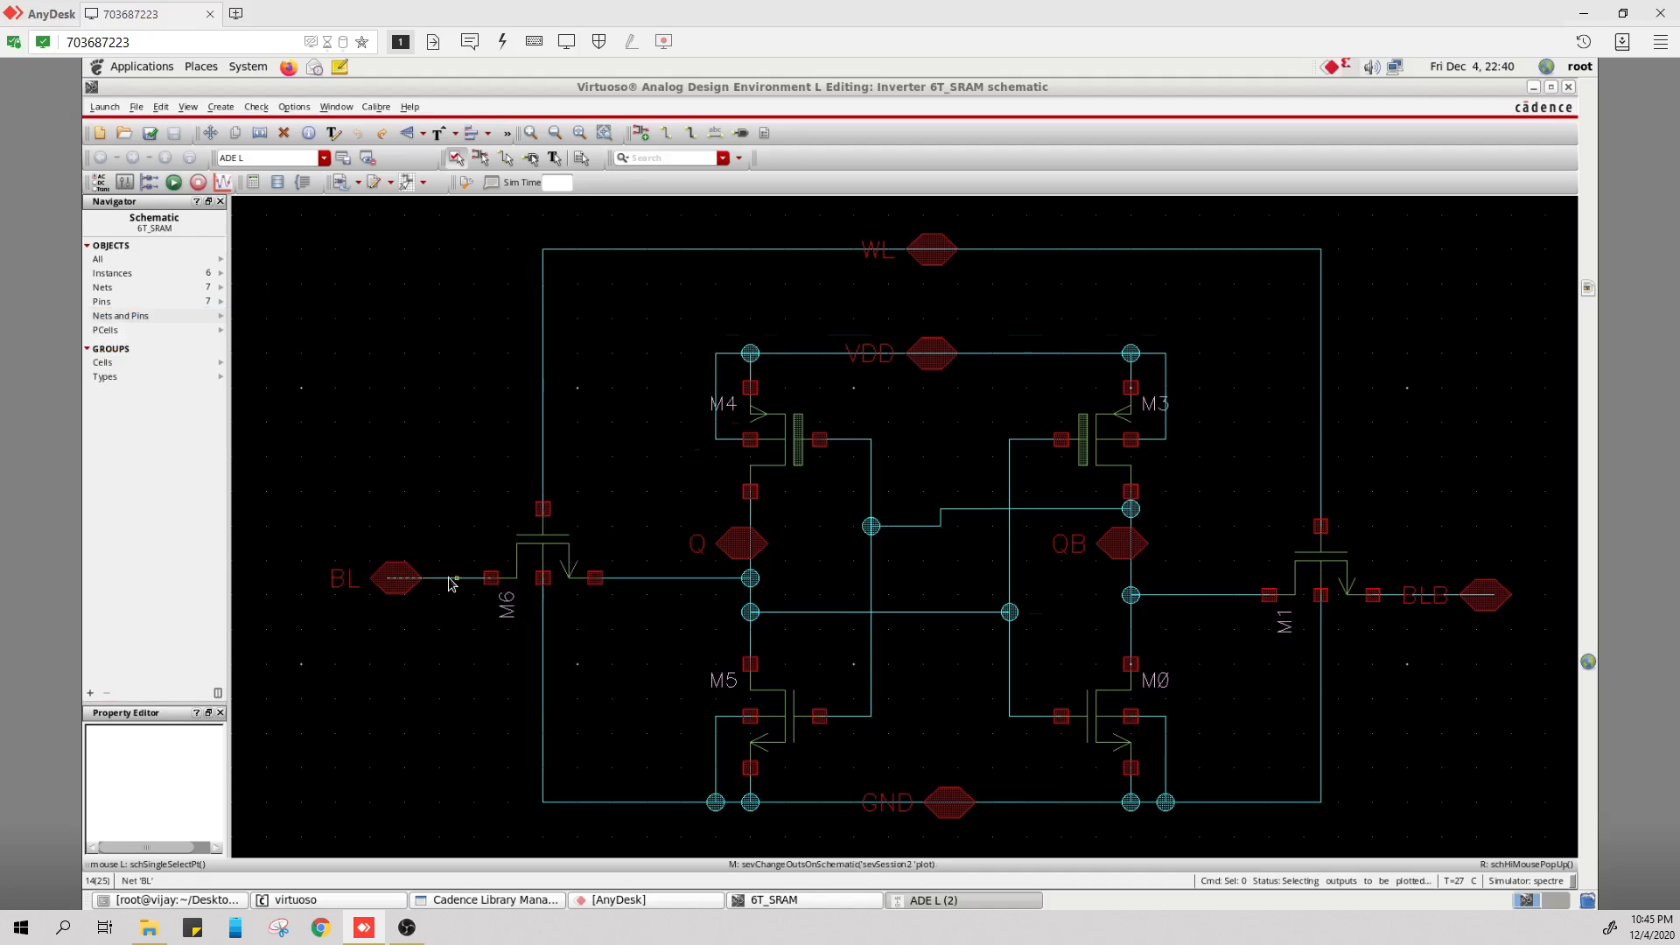
pyautogui.click(451, 579)
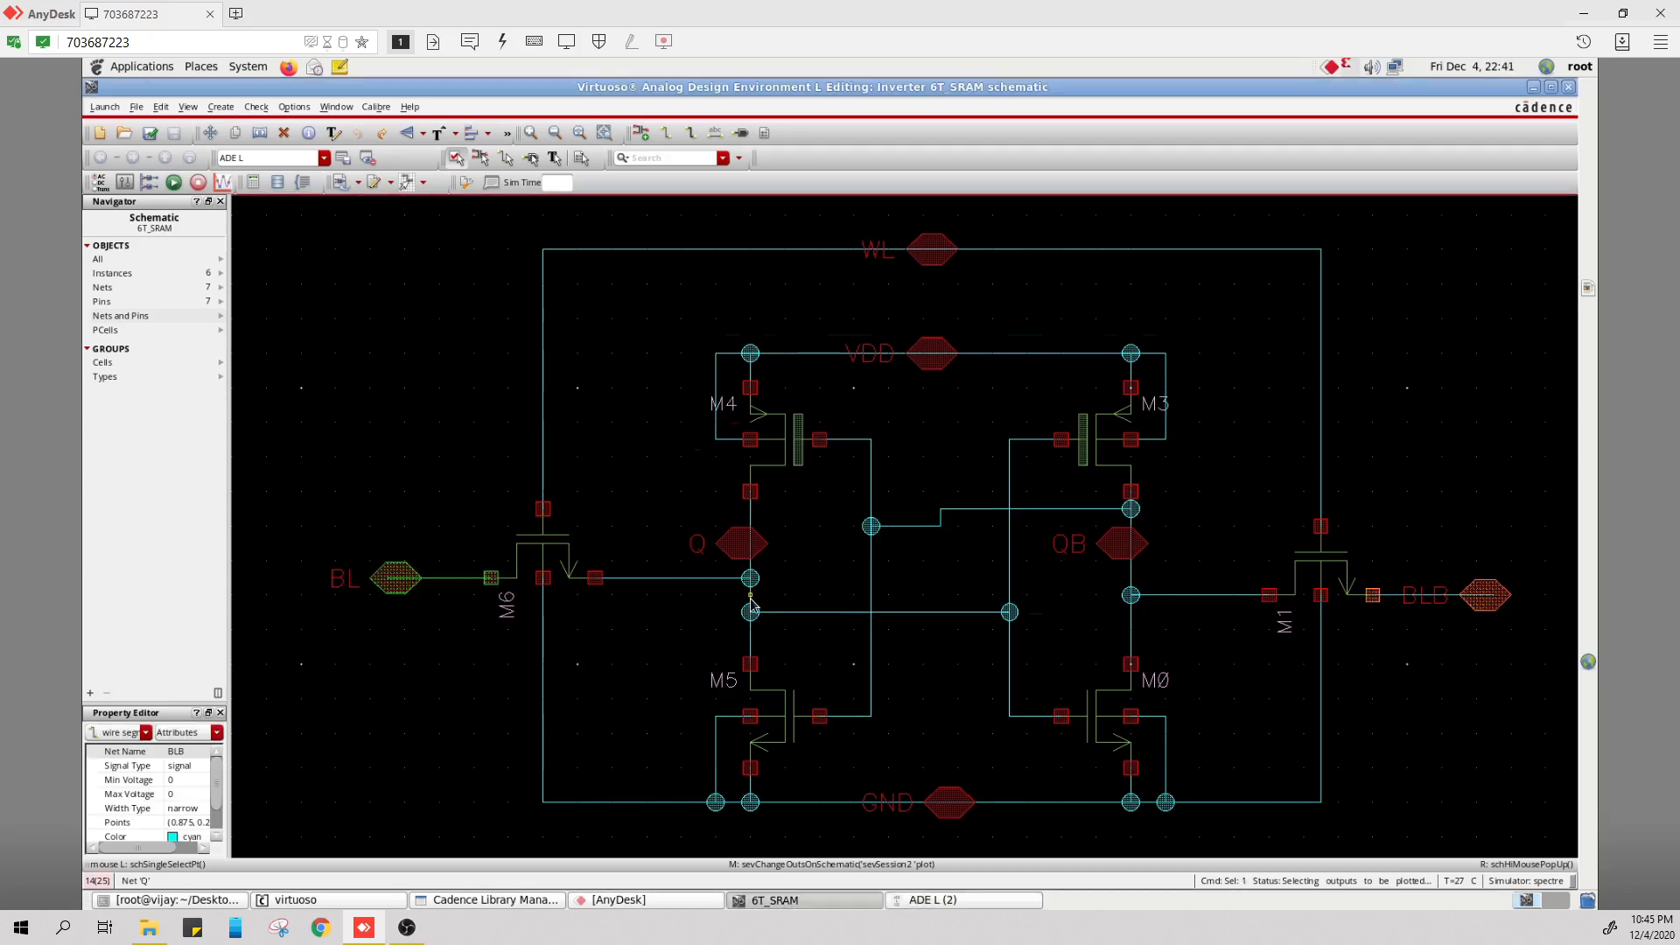
pyautogui.click(751, 600)
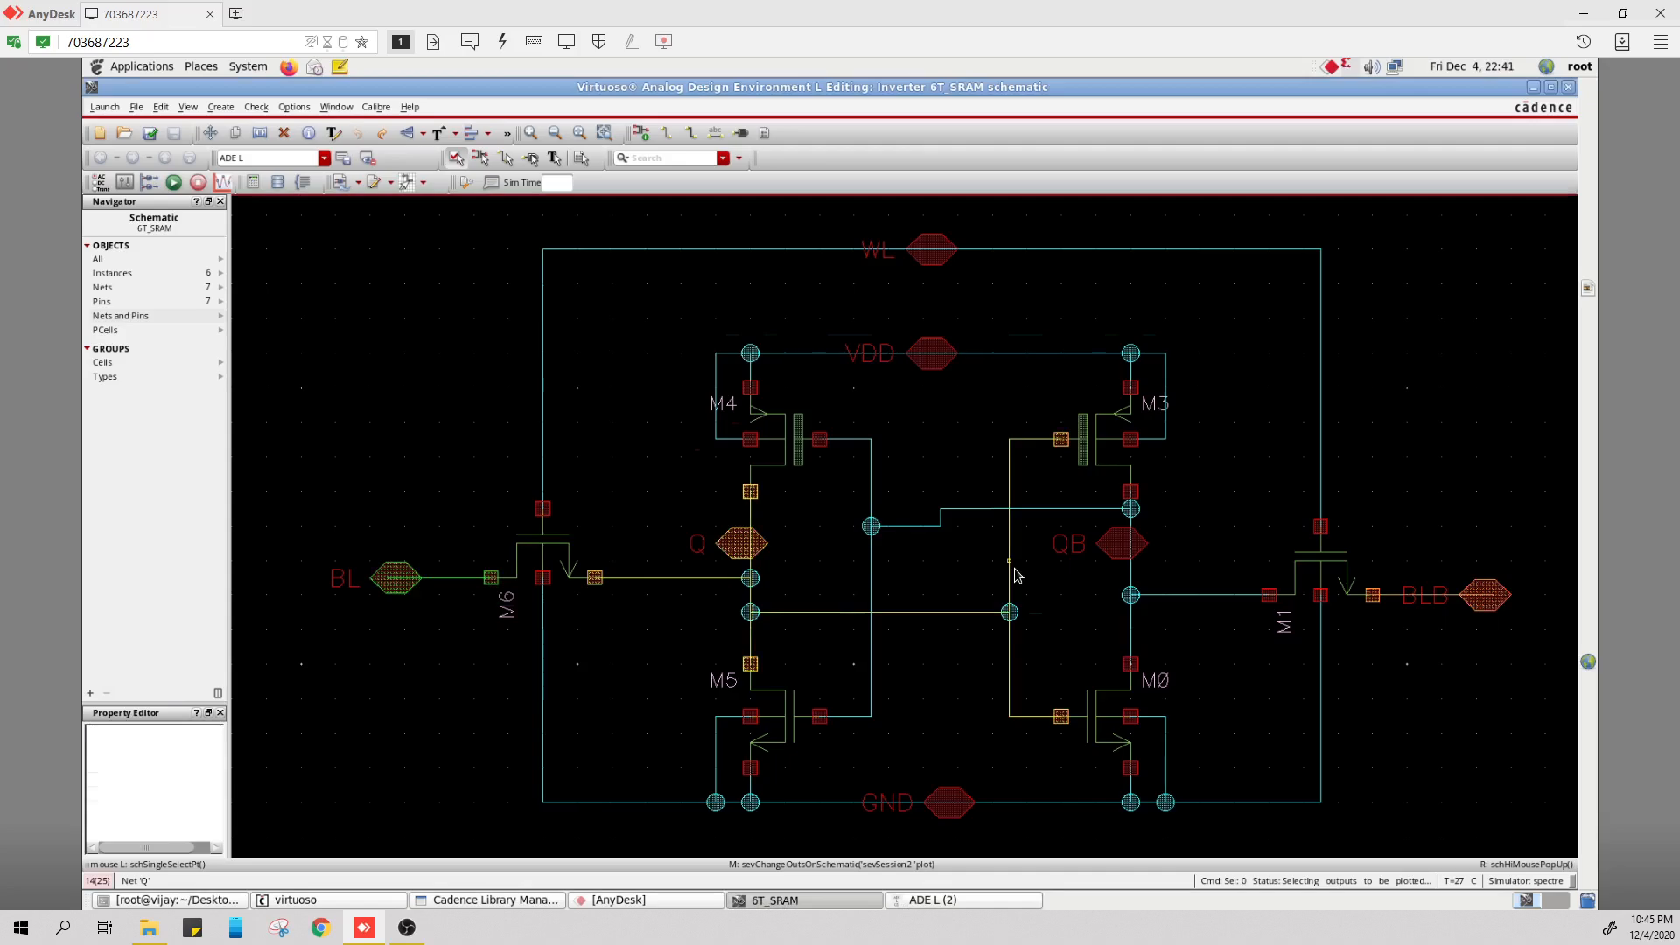
pyautogui.press('Escape')
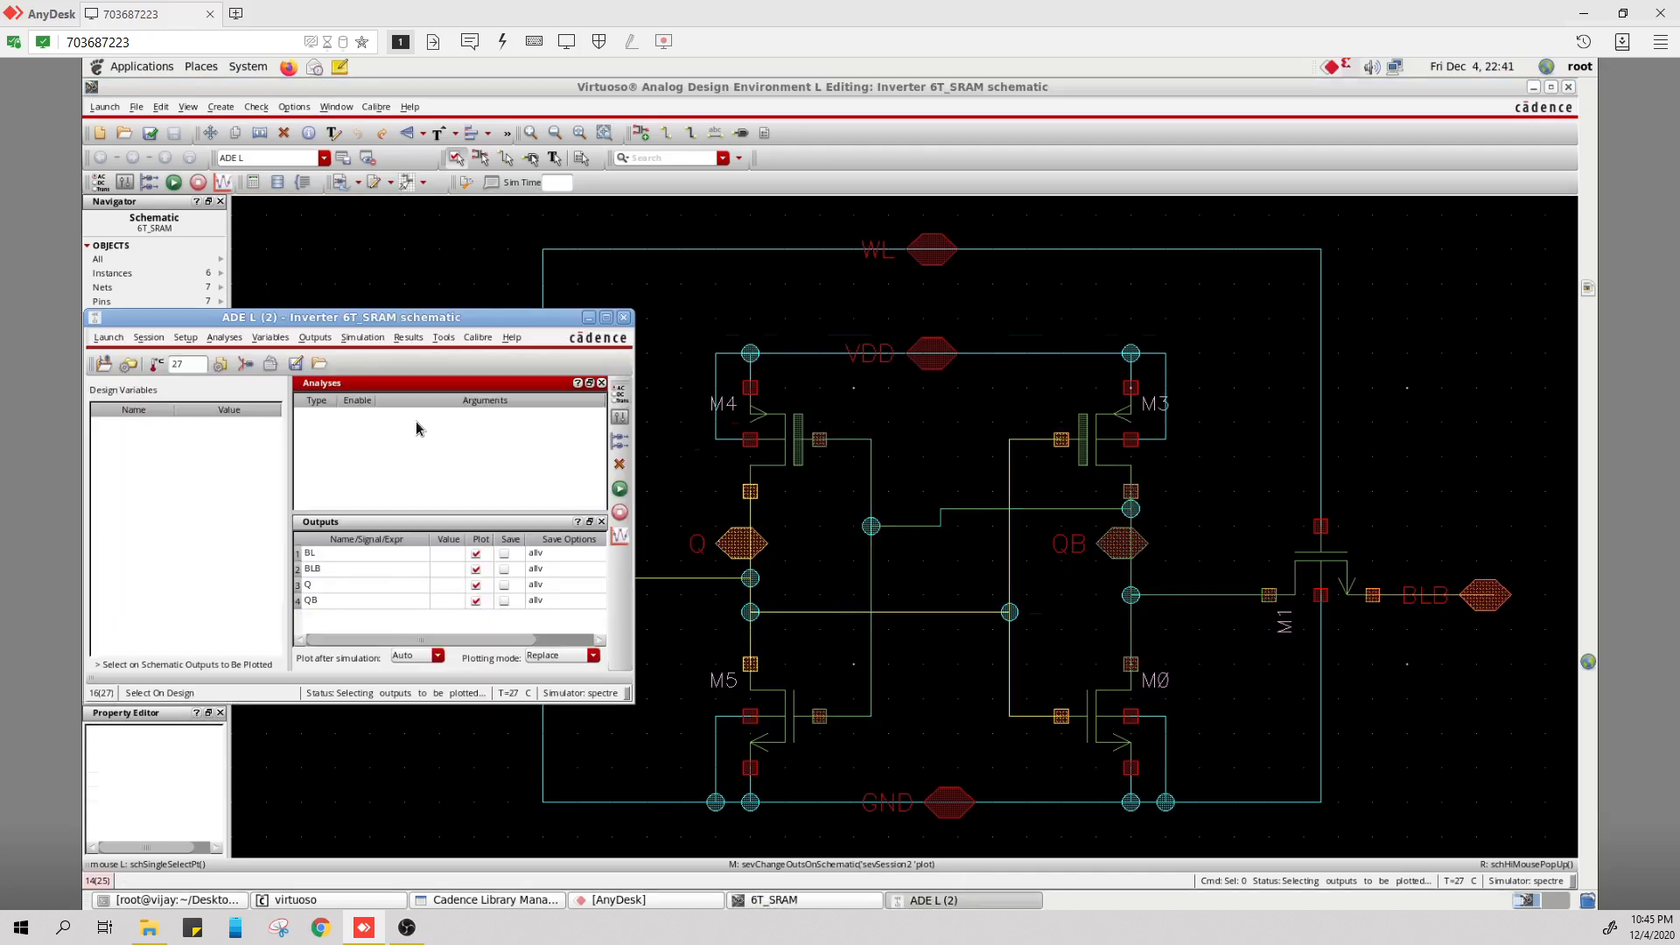
# Add a transient analysis with a stop time of 10n and moderate accuracy
pyautogui.click(619, 395)
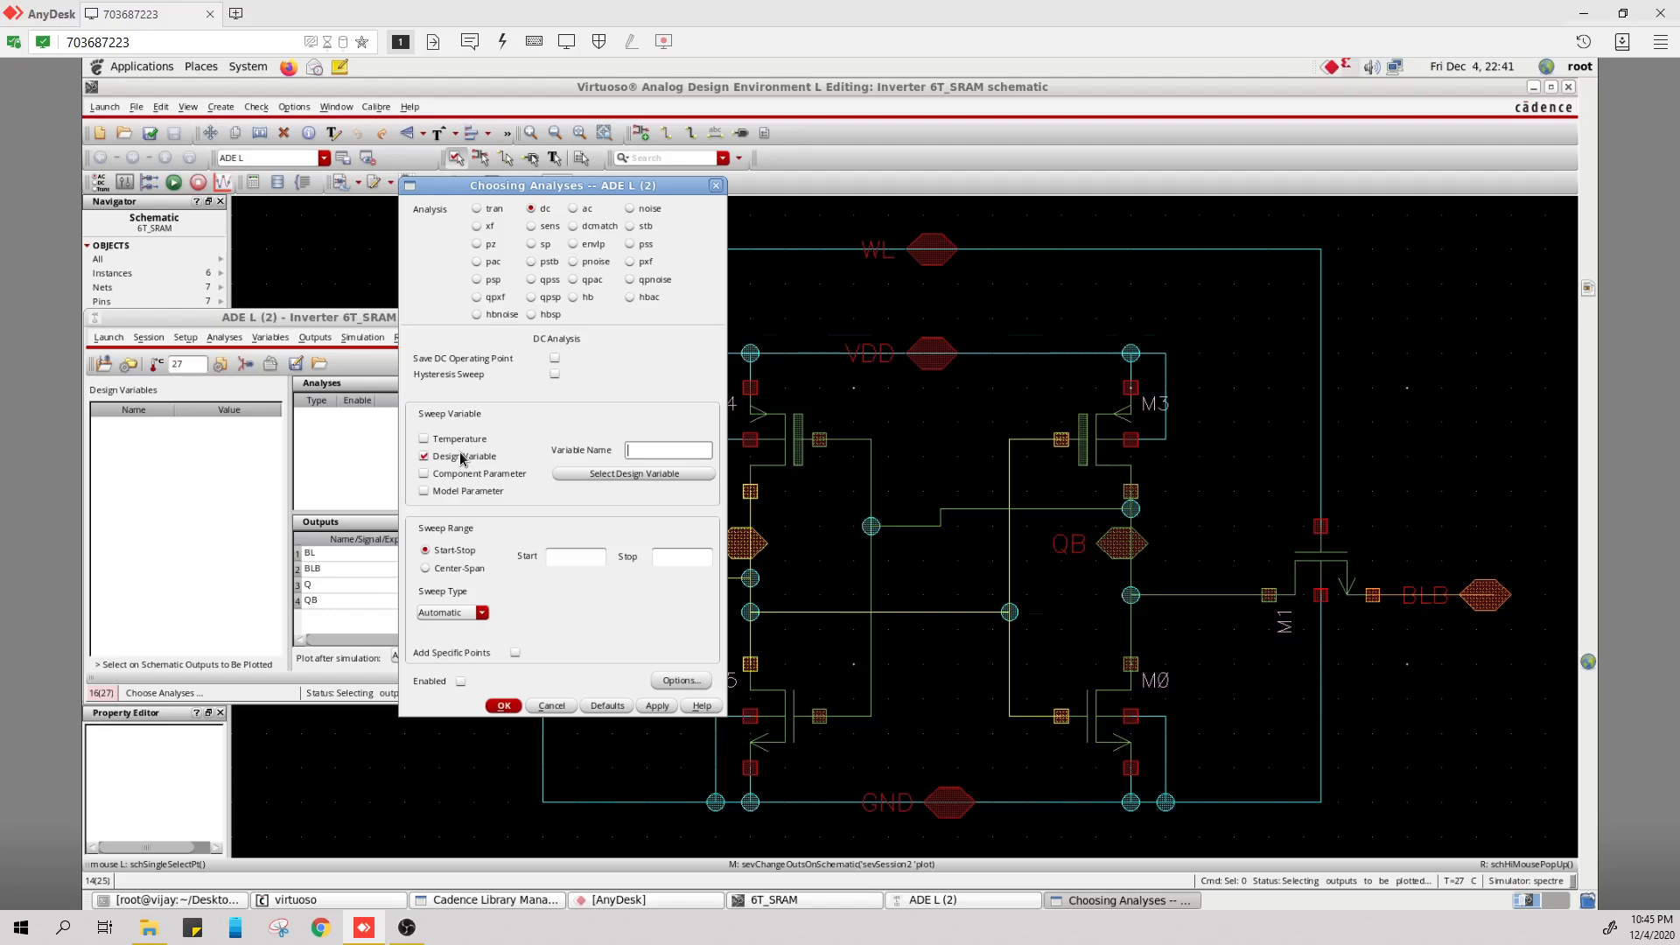
pyautogui.click(476, 208)
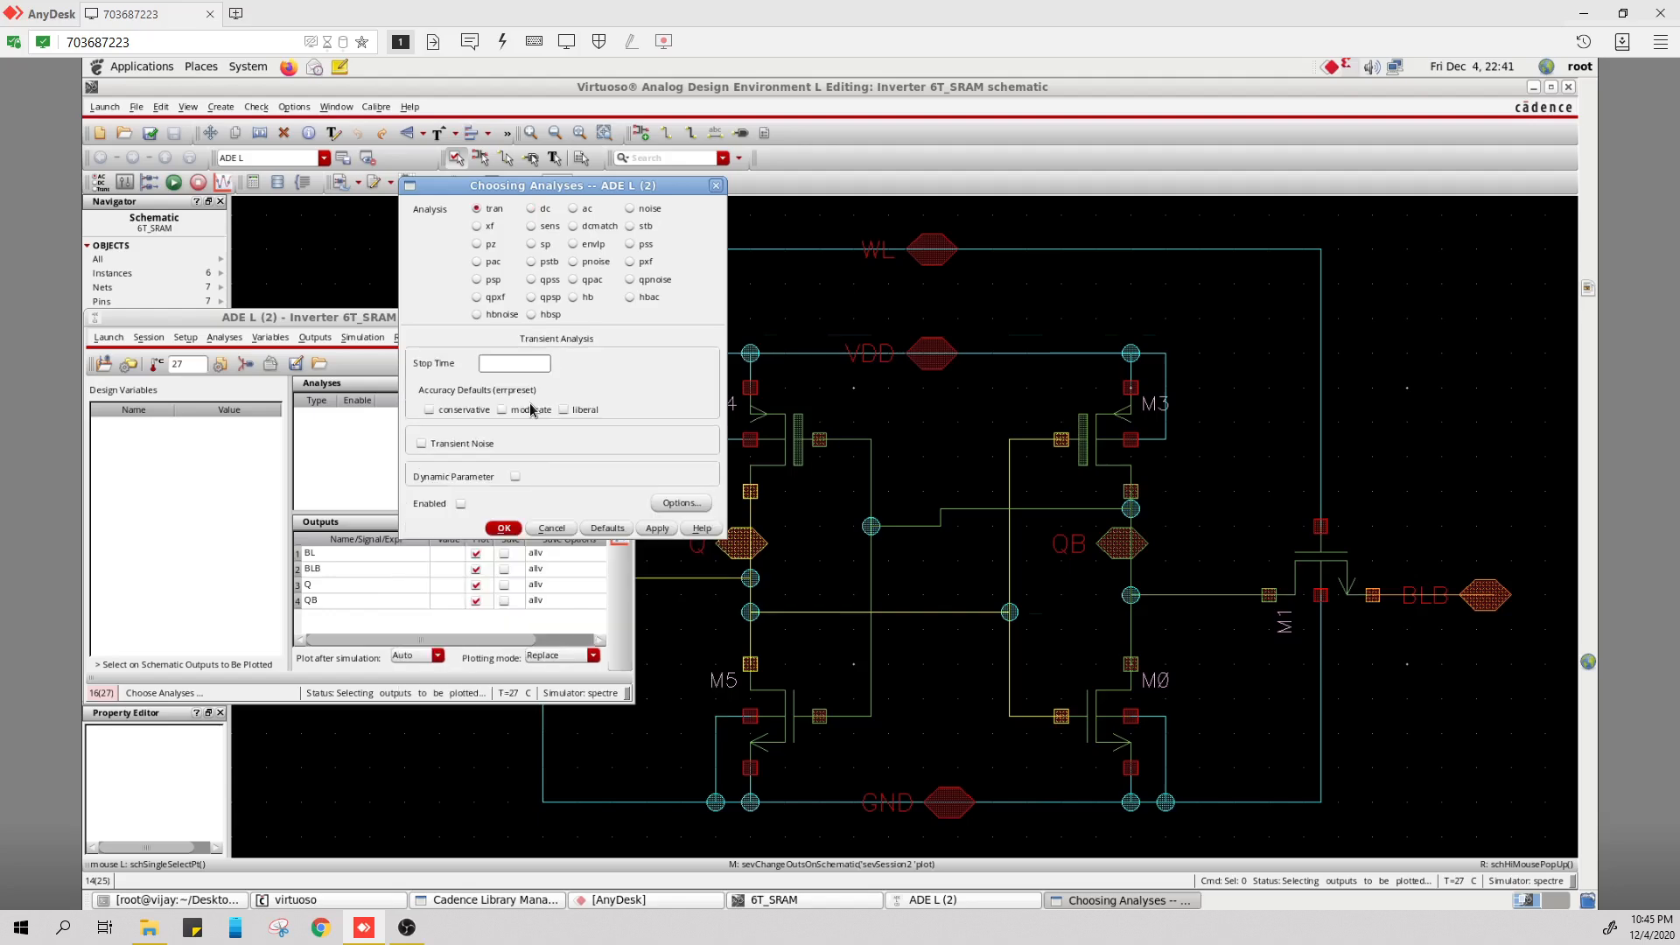
pyautogui.click(512, 362)
pyautogui.write('10n')
pyautogui.press('Return')
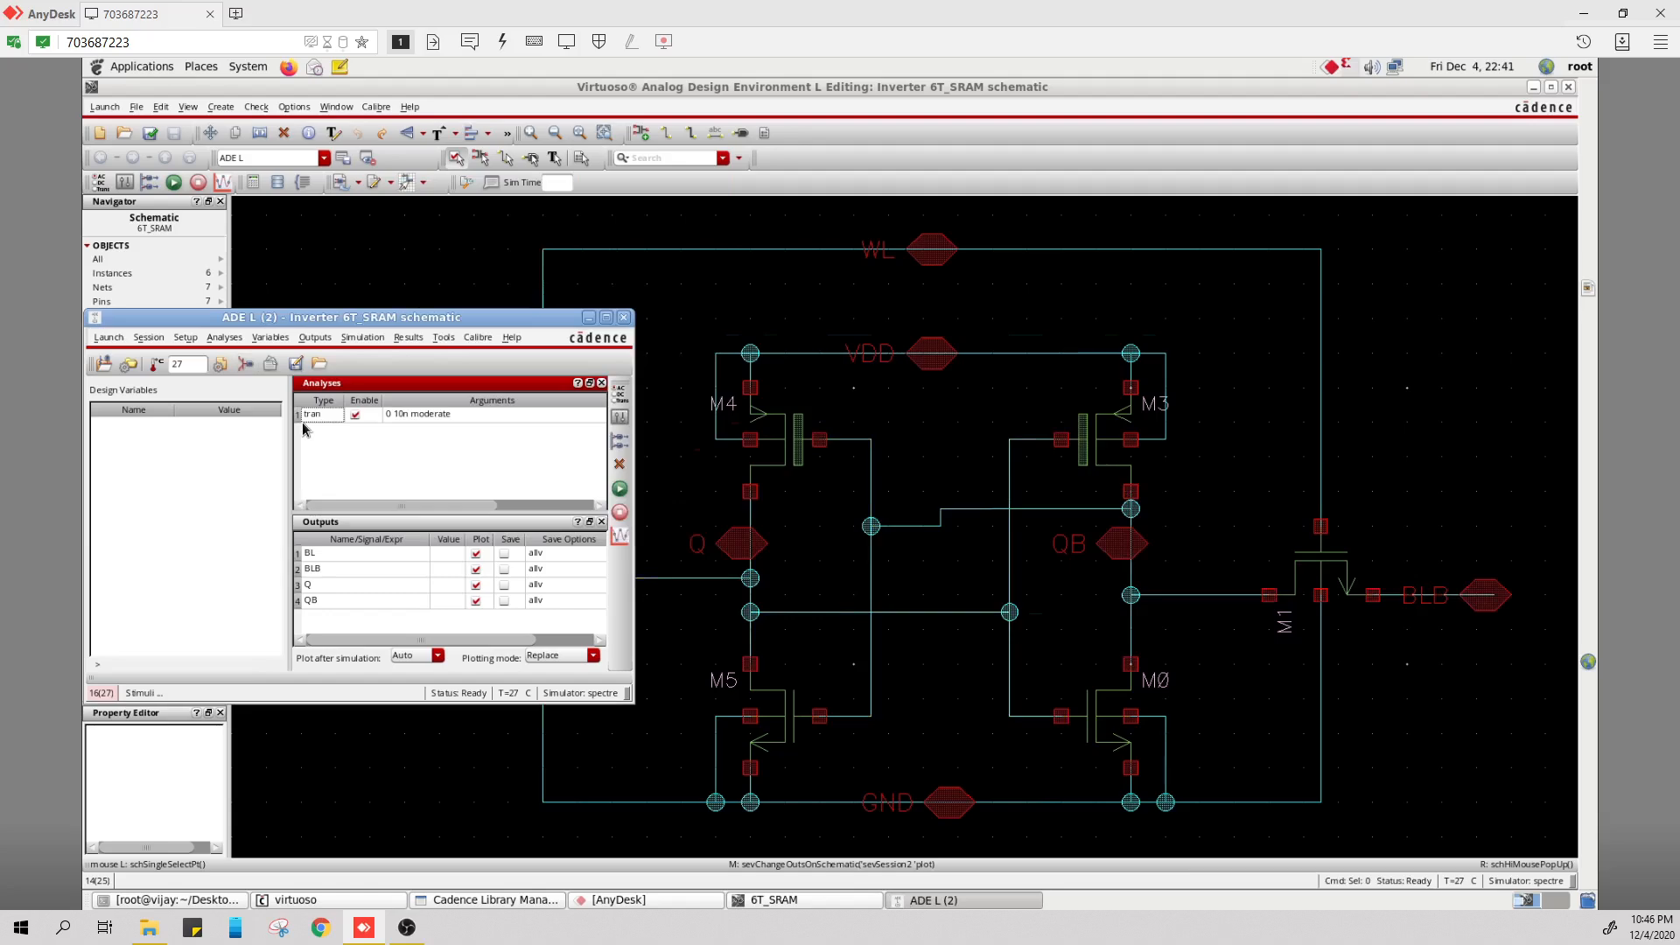
# Open the analog stimuli setup and enable a dc voltage source of 0 on the GND input
pyautogui.click(589, 317)
pyautogui.click(244, 365)
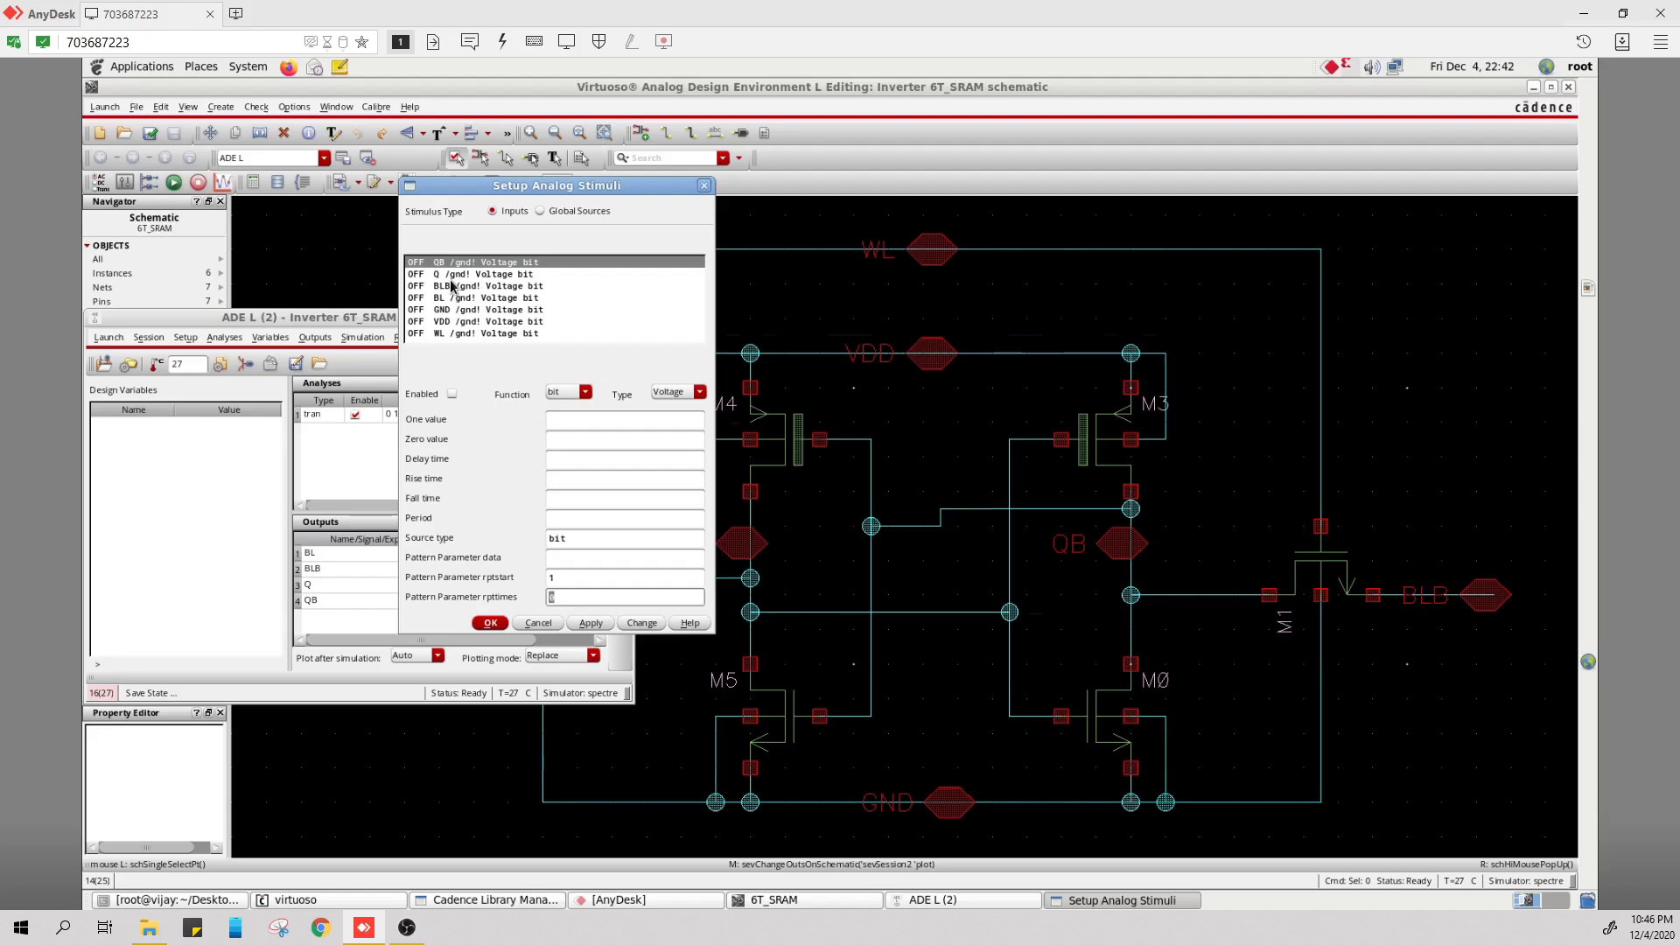
pyautogui.click(464, 309)
pyautogui.click(451, 394)
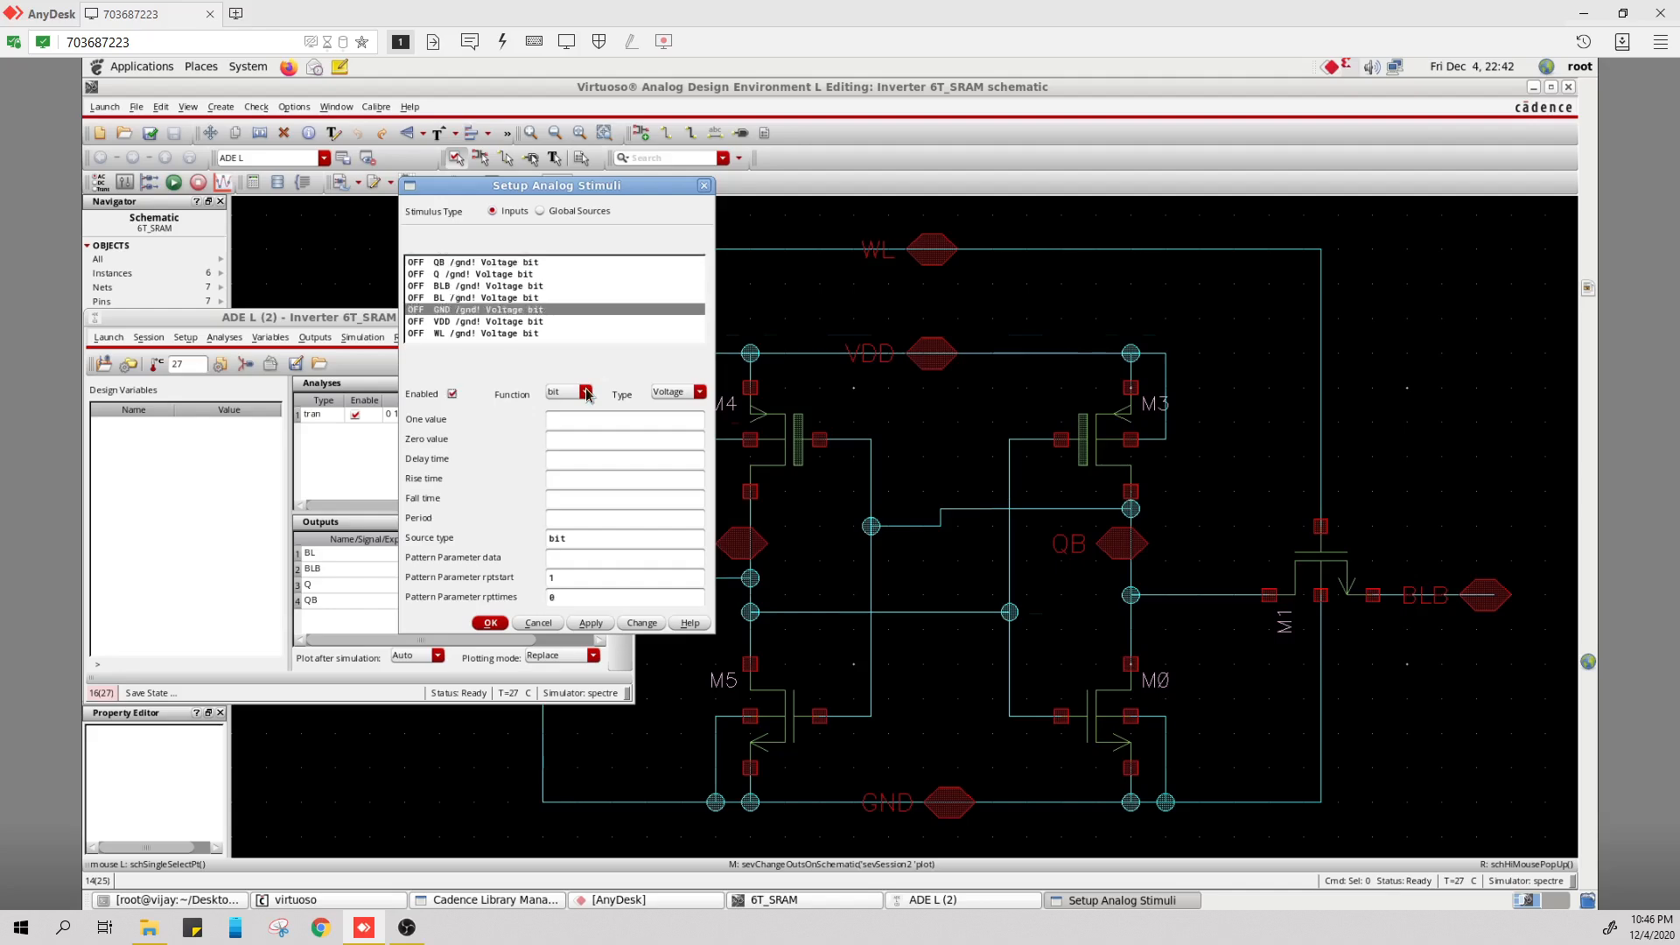
pyautogui.click(585, 393)
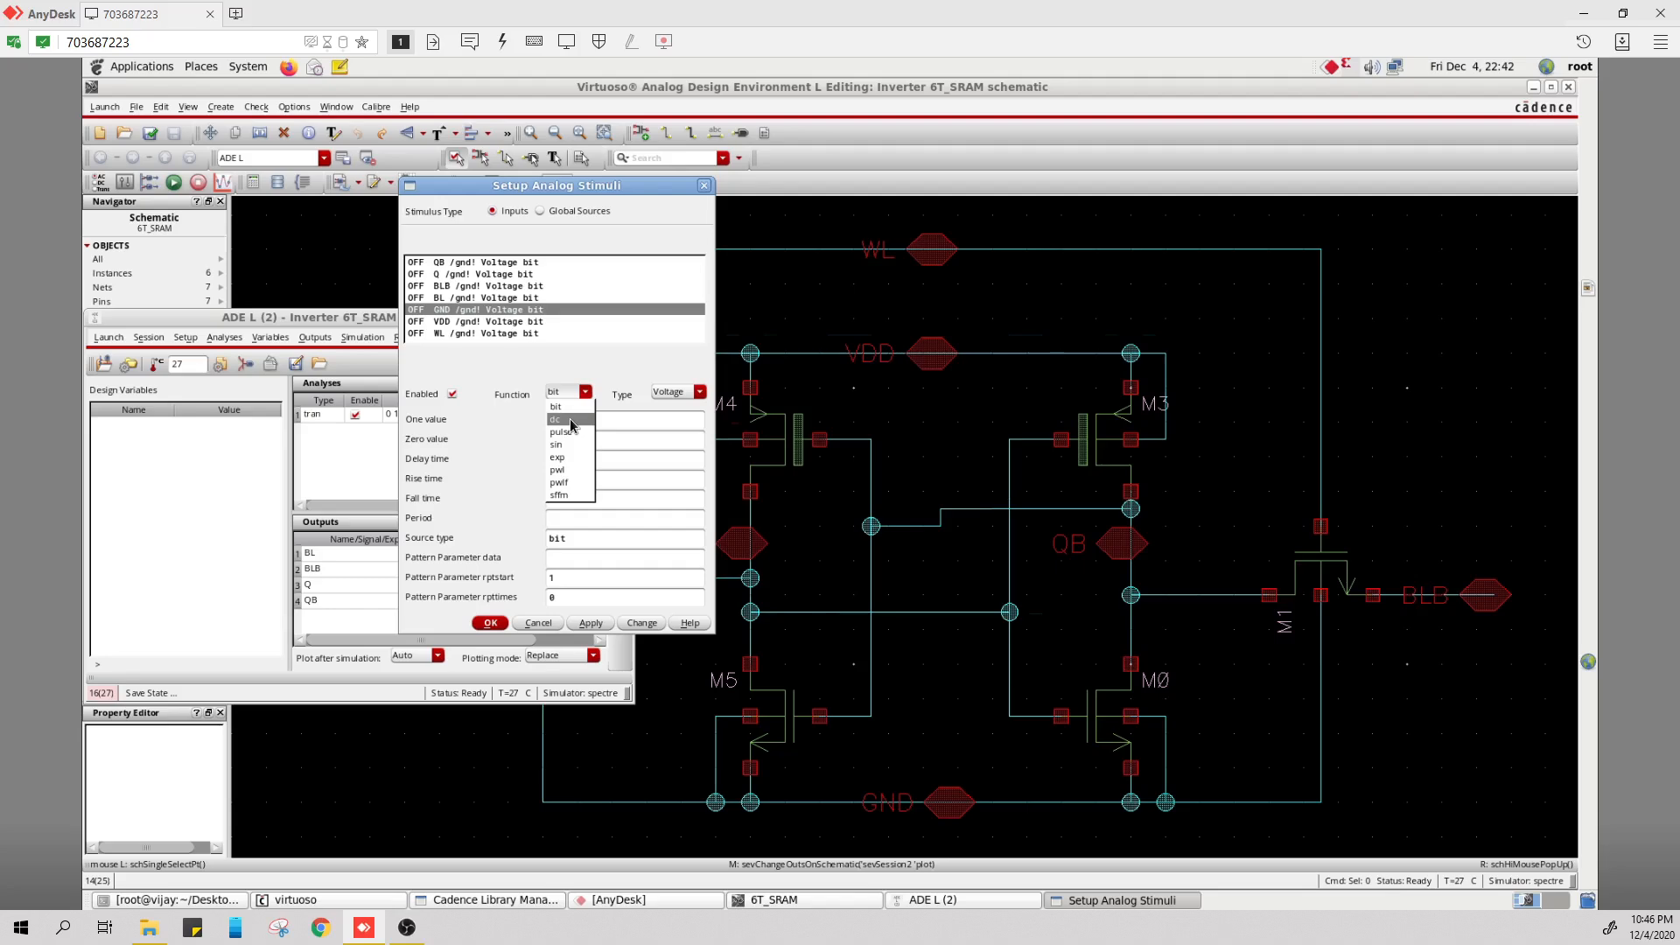
pyautogui.click(570, 418)
# Enable dc voltage sources of 1.8 on the VDD and WL inputs
pyautogui.click(569, 421)
pyautogui.write('1.8')
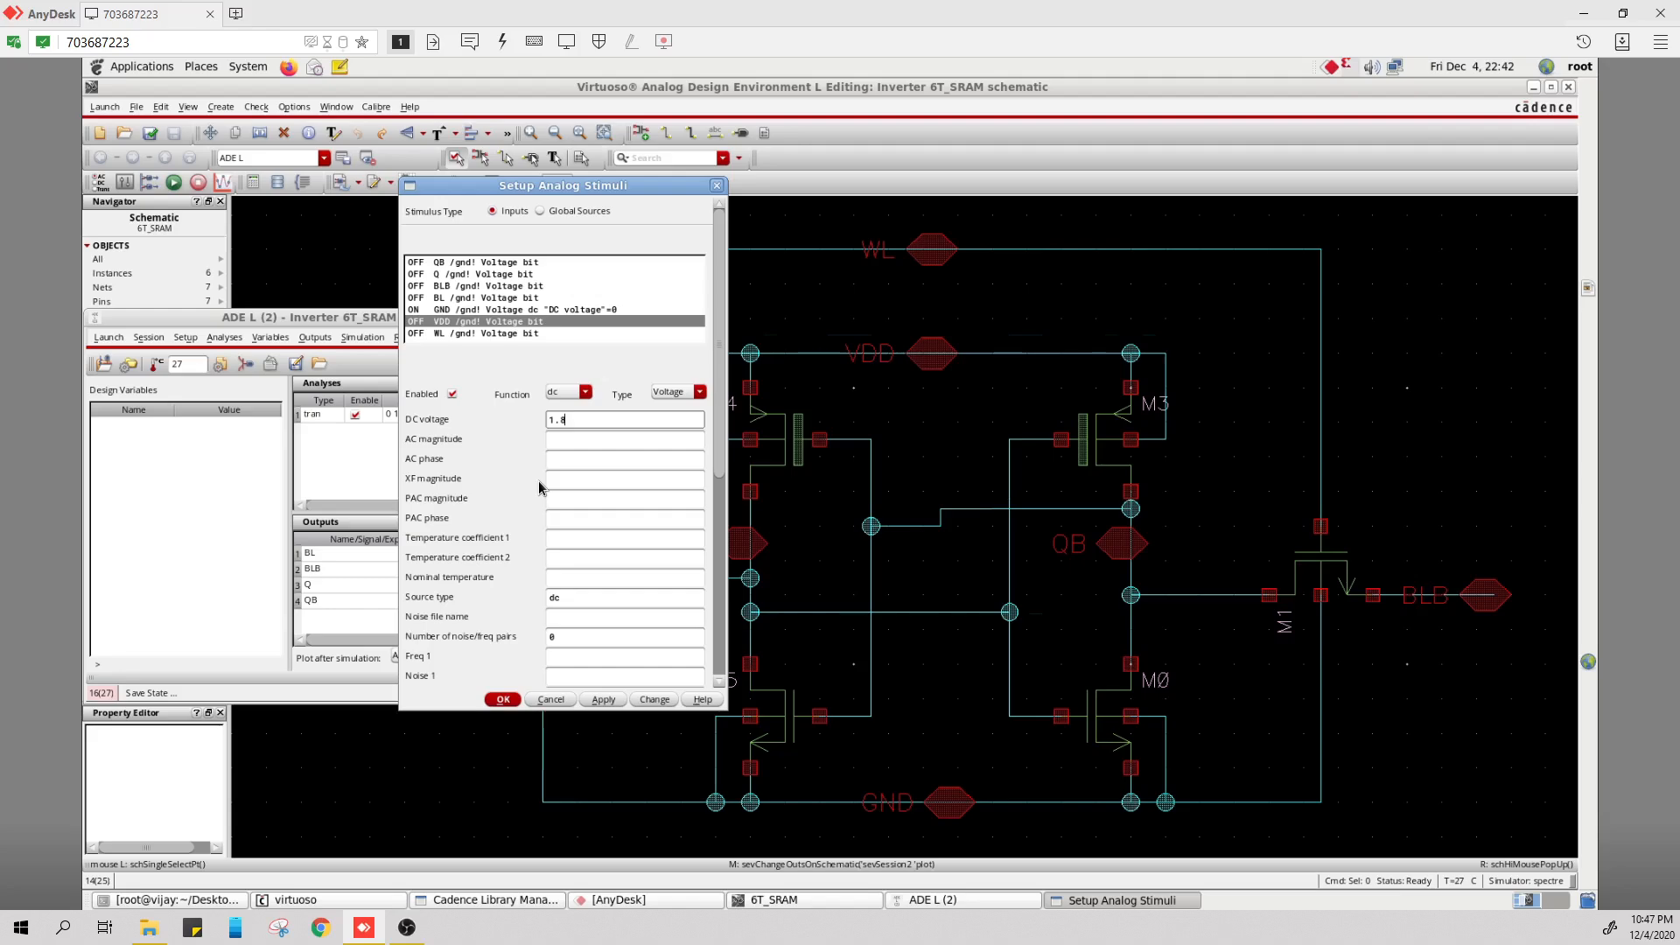
pyautogui.press('Return')
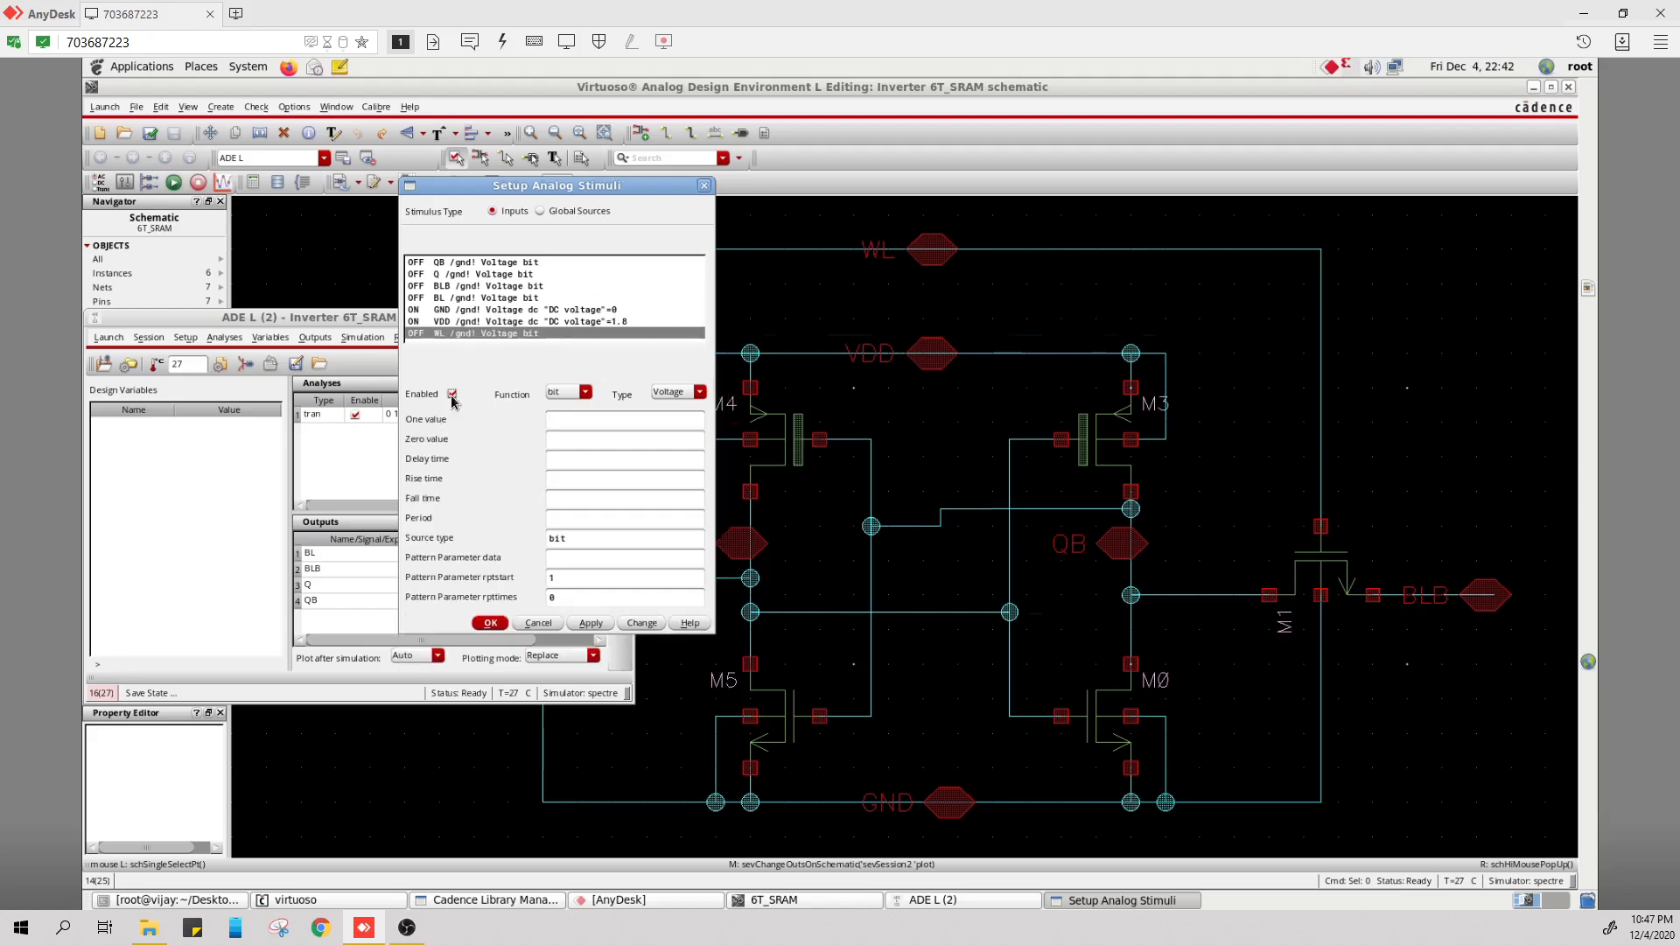
pyautogui.click(584, 392)
pyautogui.click(569, 426)
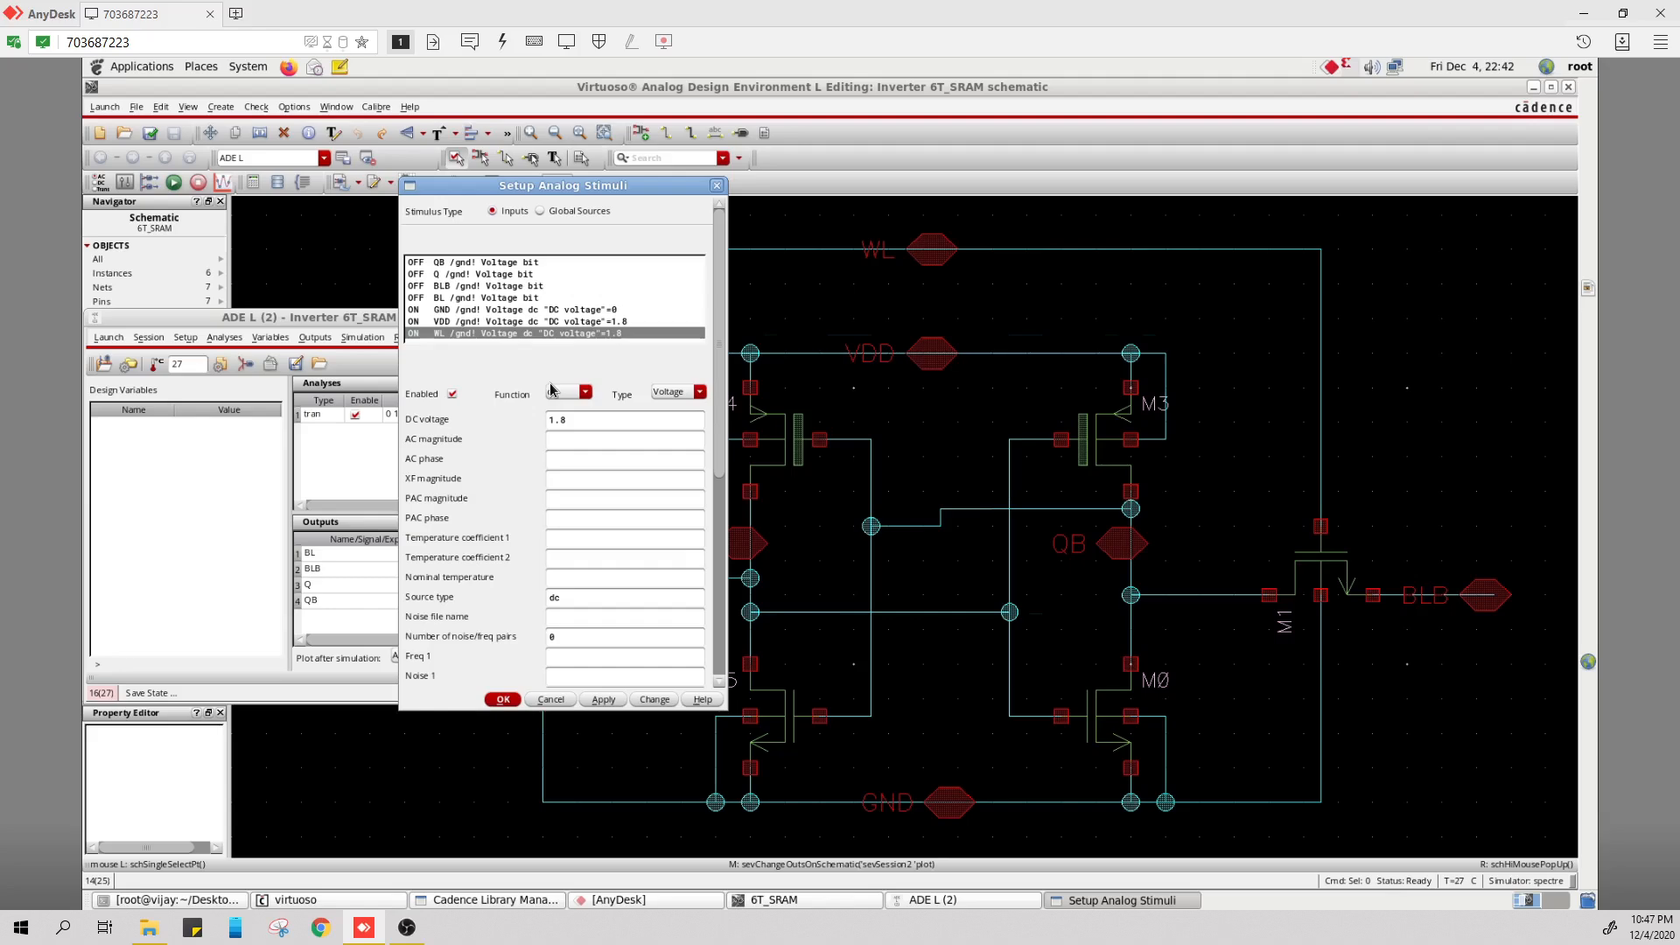
# Enable dc voltage sources of 1.8 on BL and 0 on BLB, and accept the stimuli
pyautogui.click(433, 300)
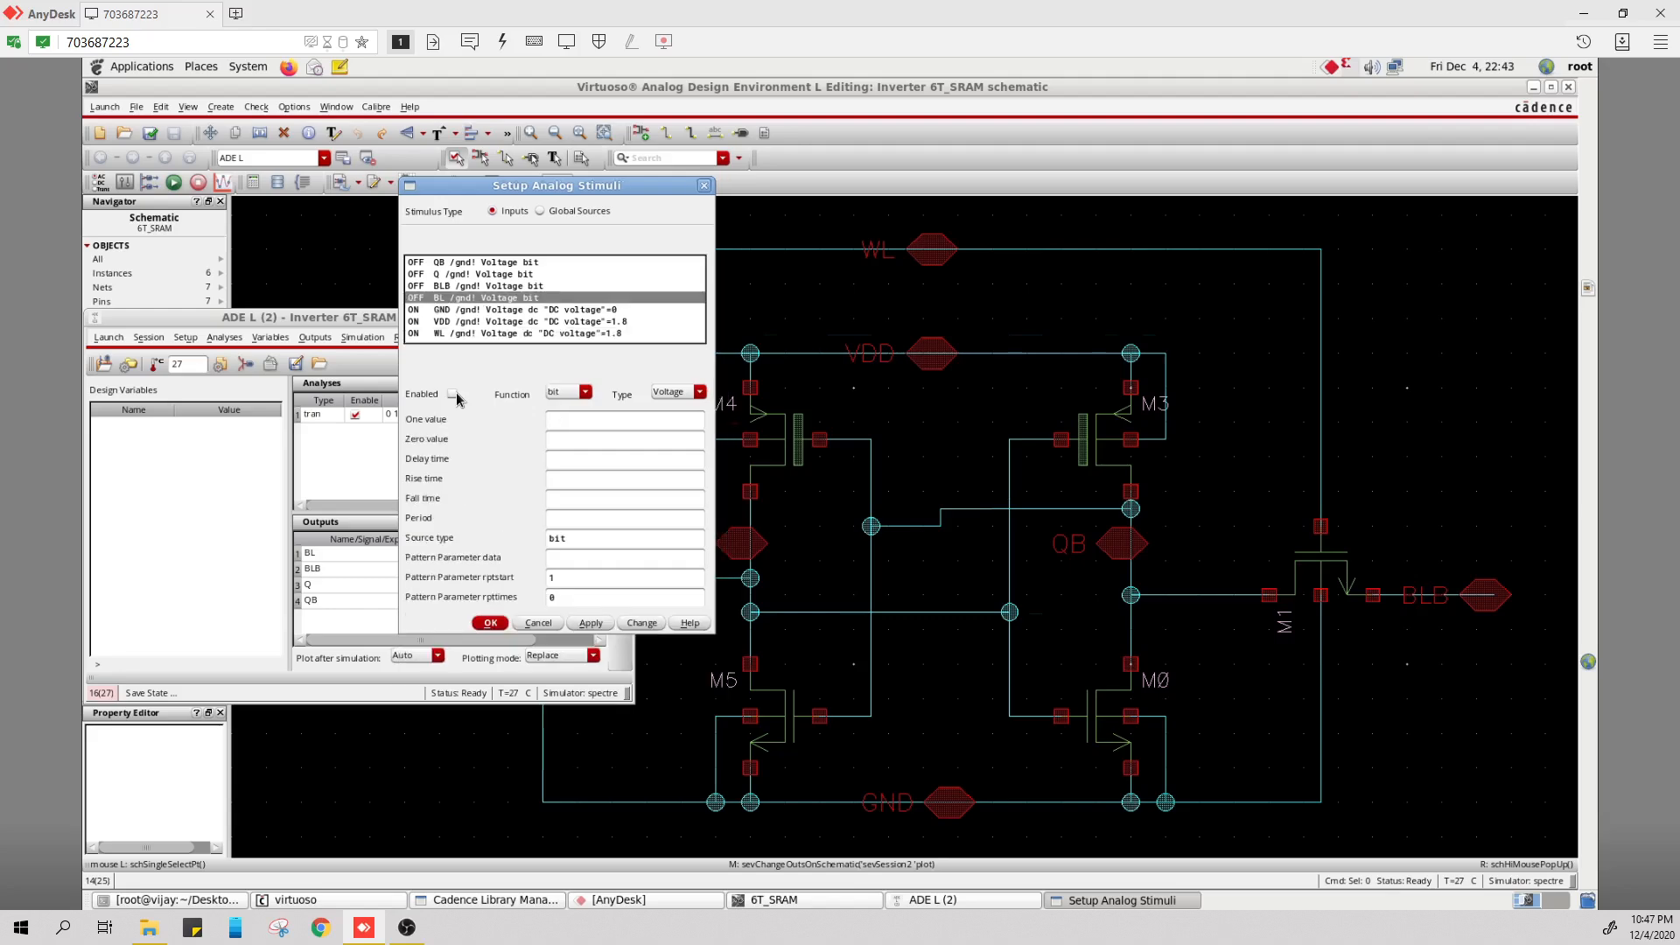
pyautogui.click(452, 395)
pyautogui.click(565, 393)
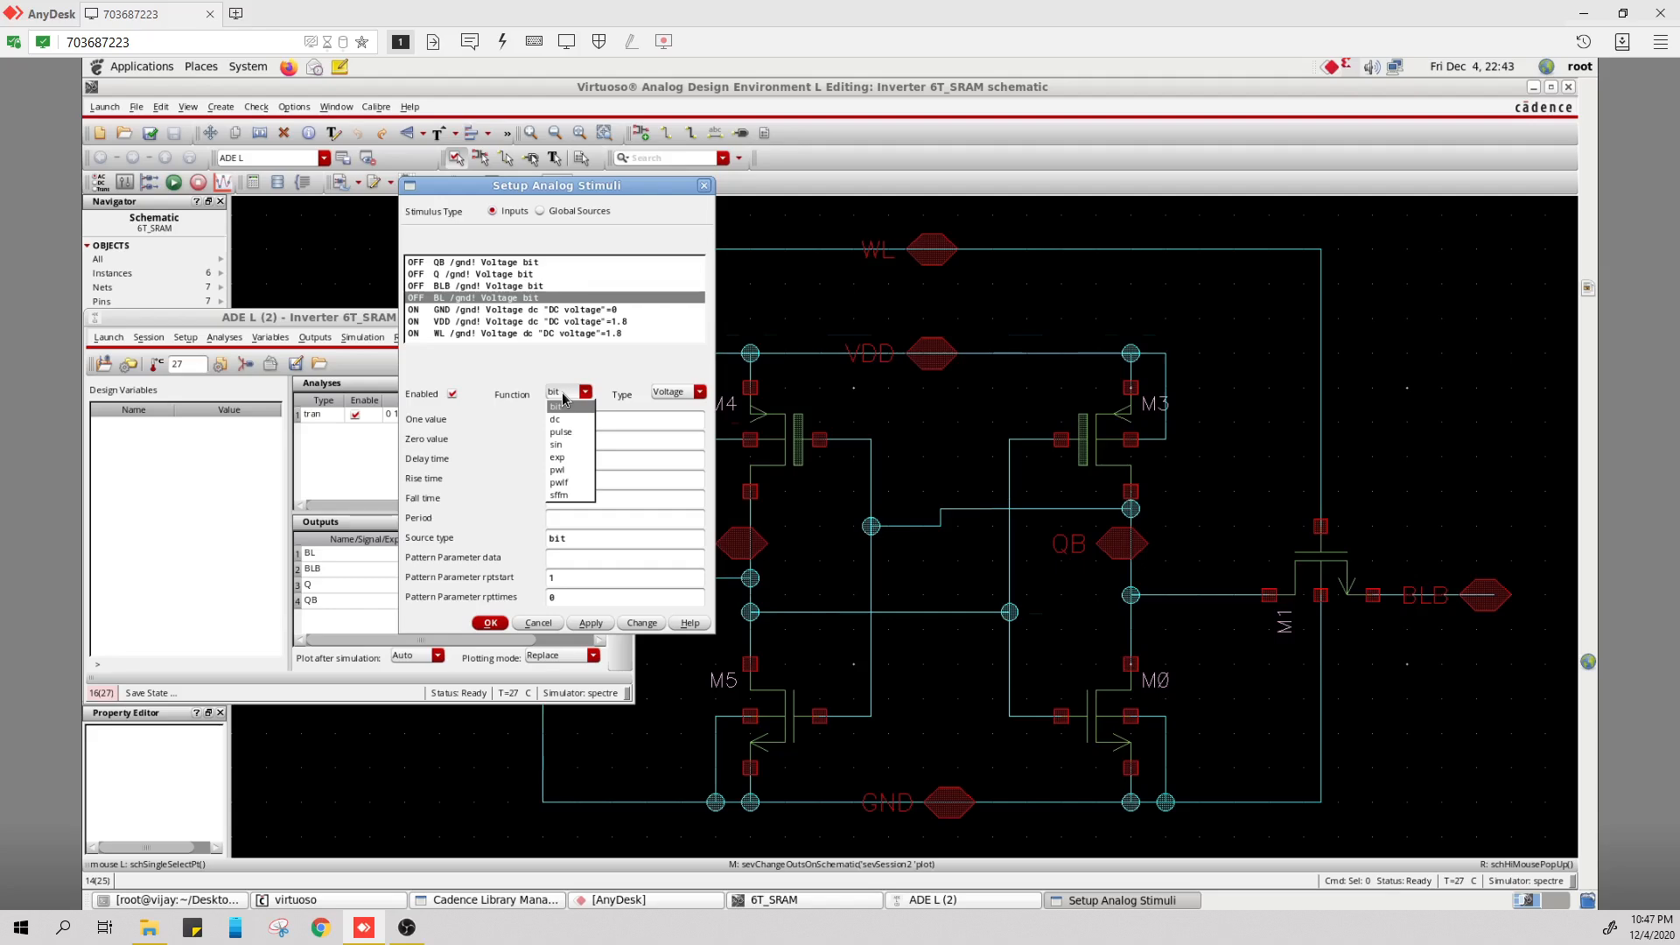
pyautogui.click(555, 419)
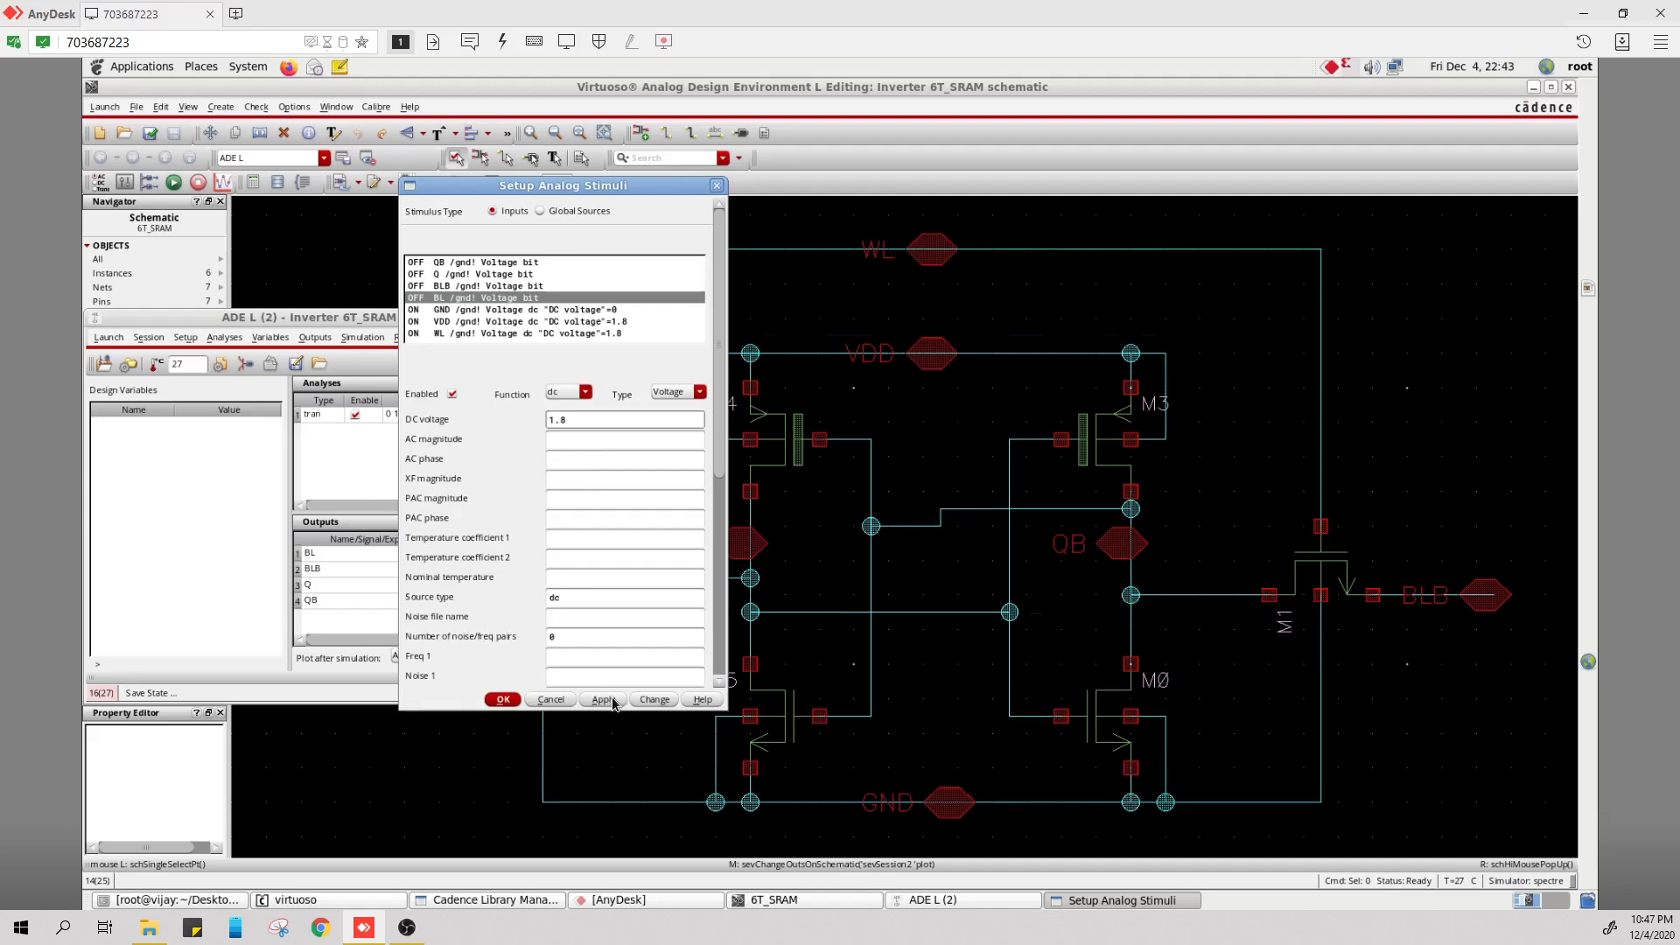
pyautogui.click(603, 701)
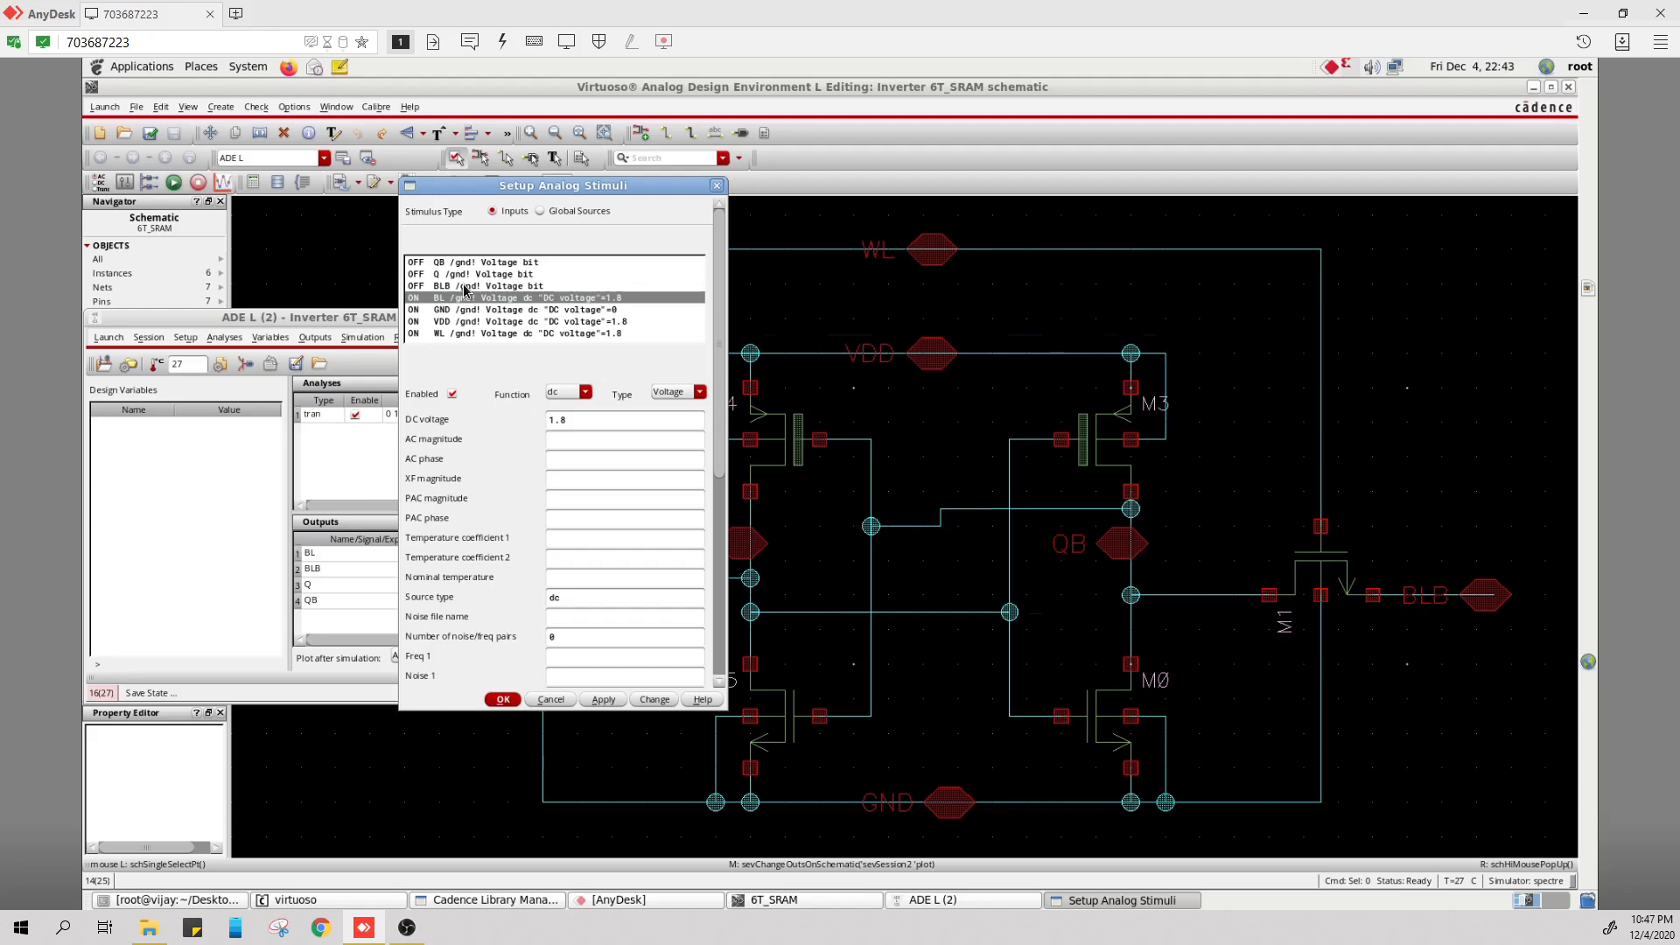
pyautogui.click(465, 286)
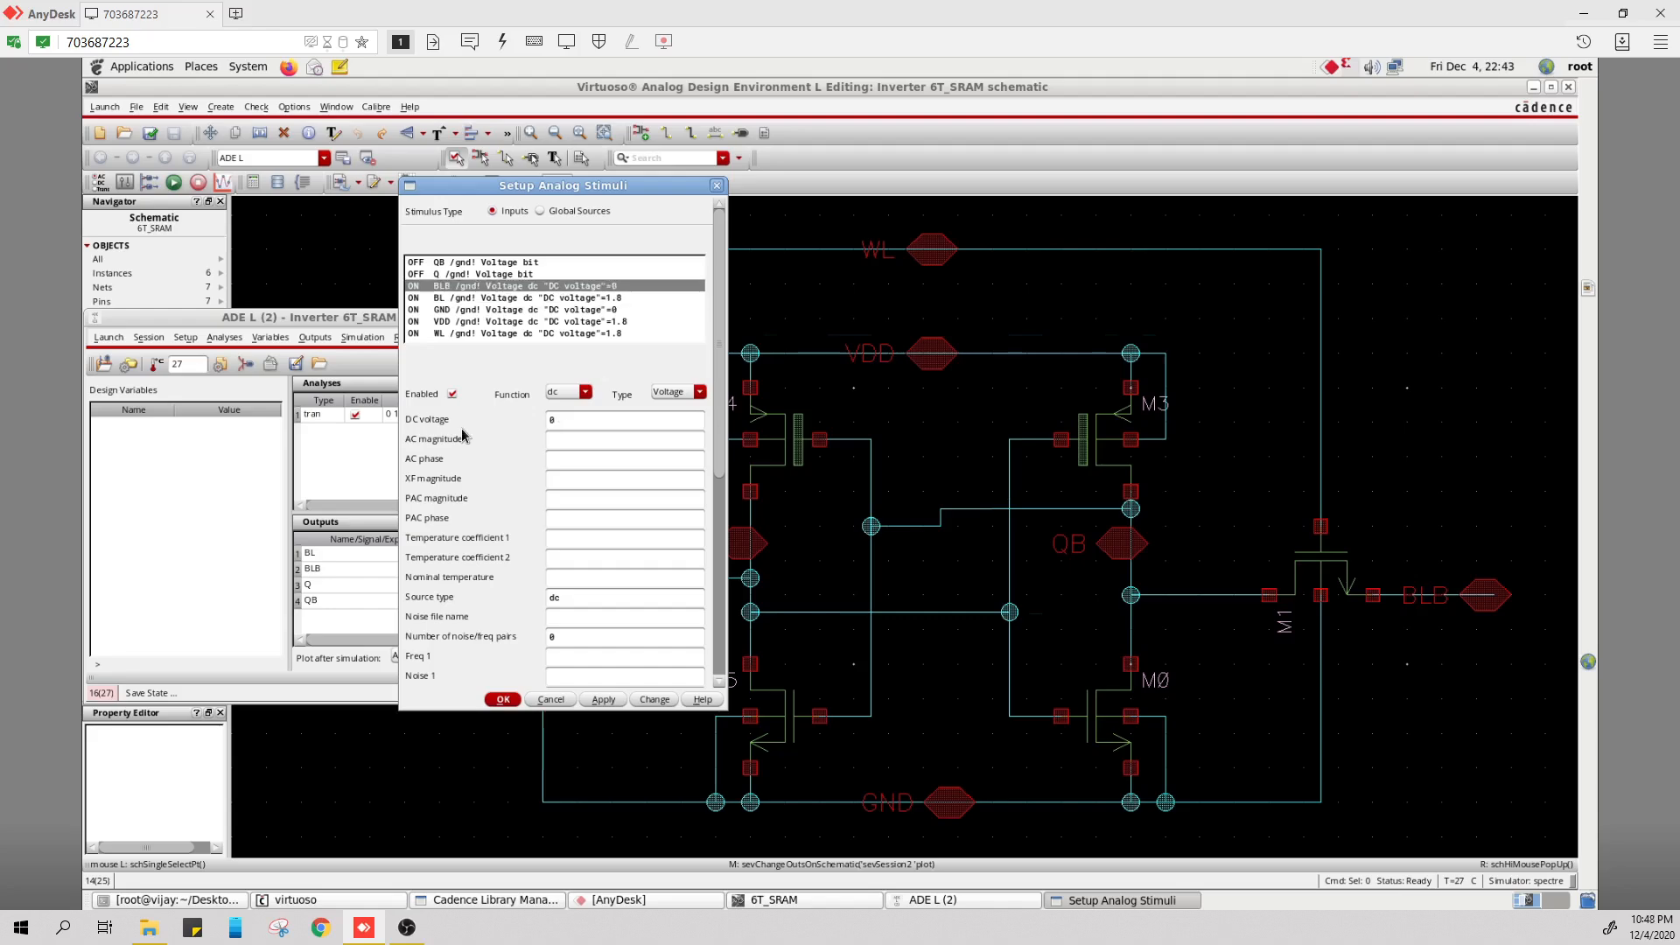
pyautogui.click(499, 700)
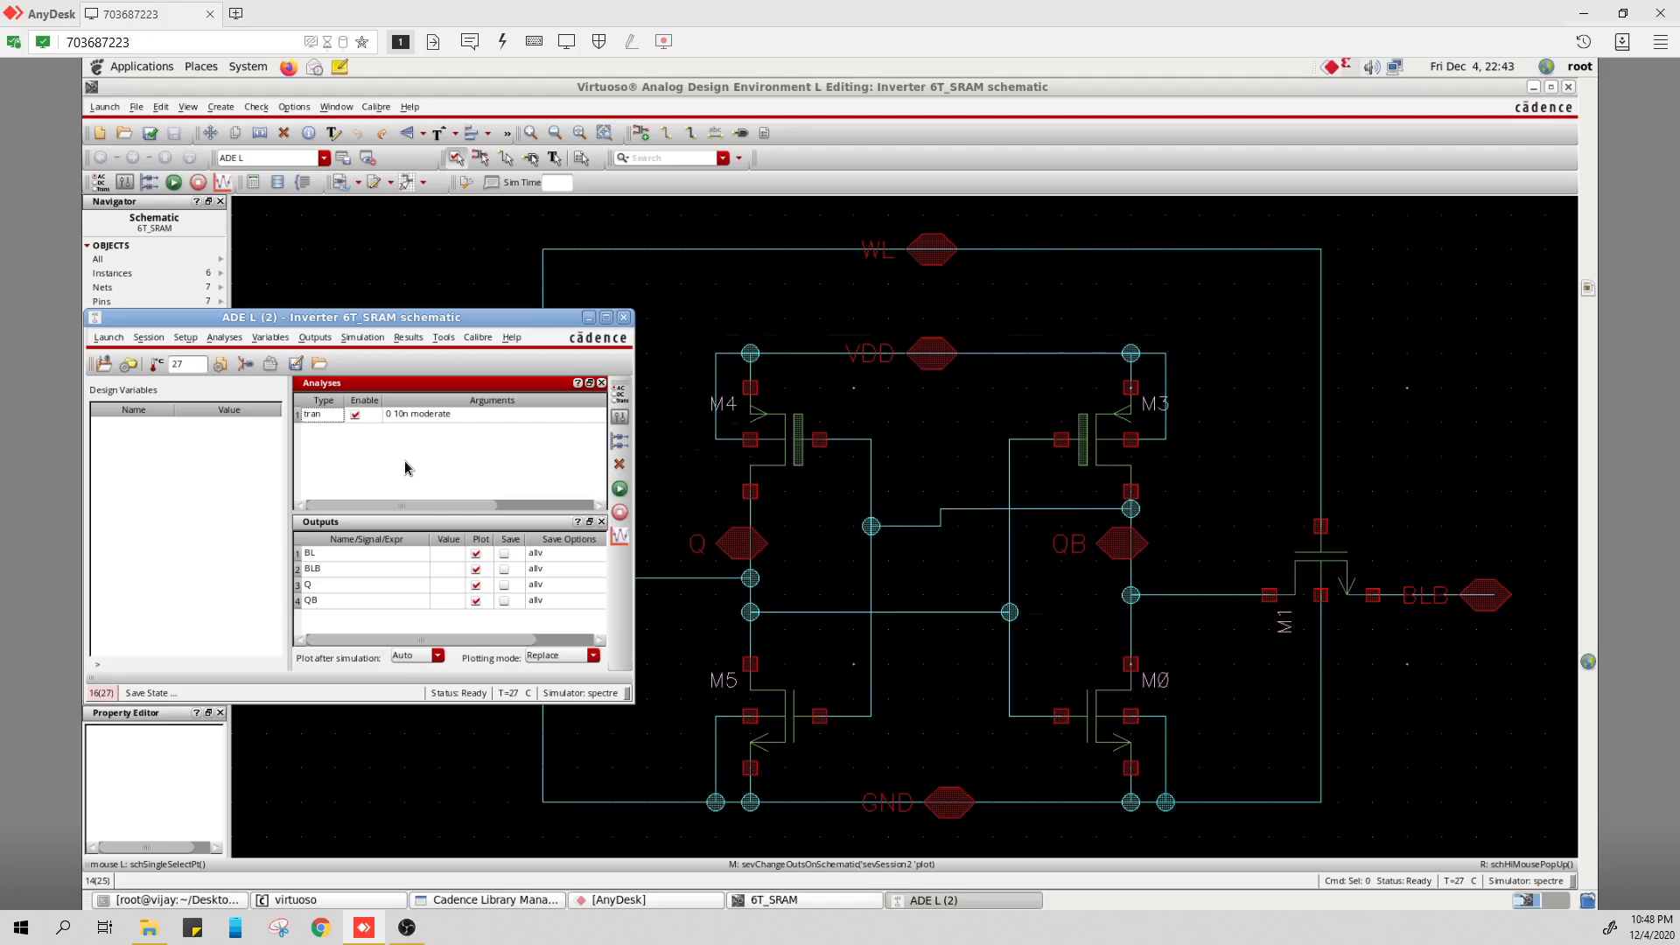
# Open the initial condition setup among the simulation's convergence aids
pyautogui.click(362, 337)
pyautogui.moveTo(393, 541)
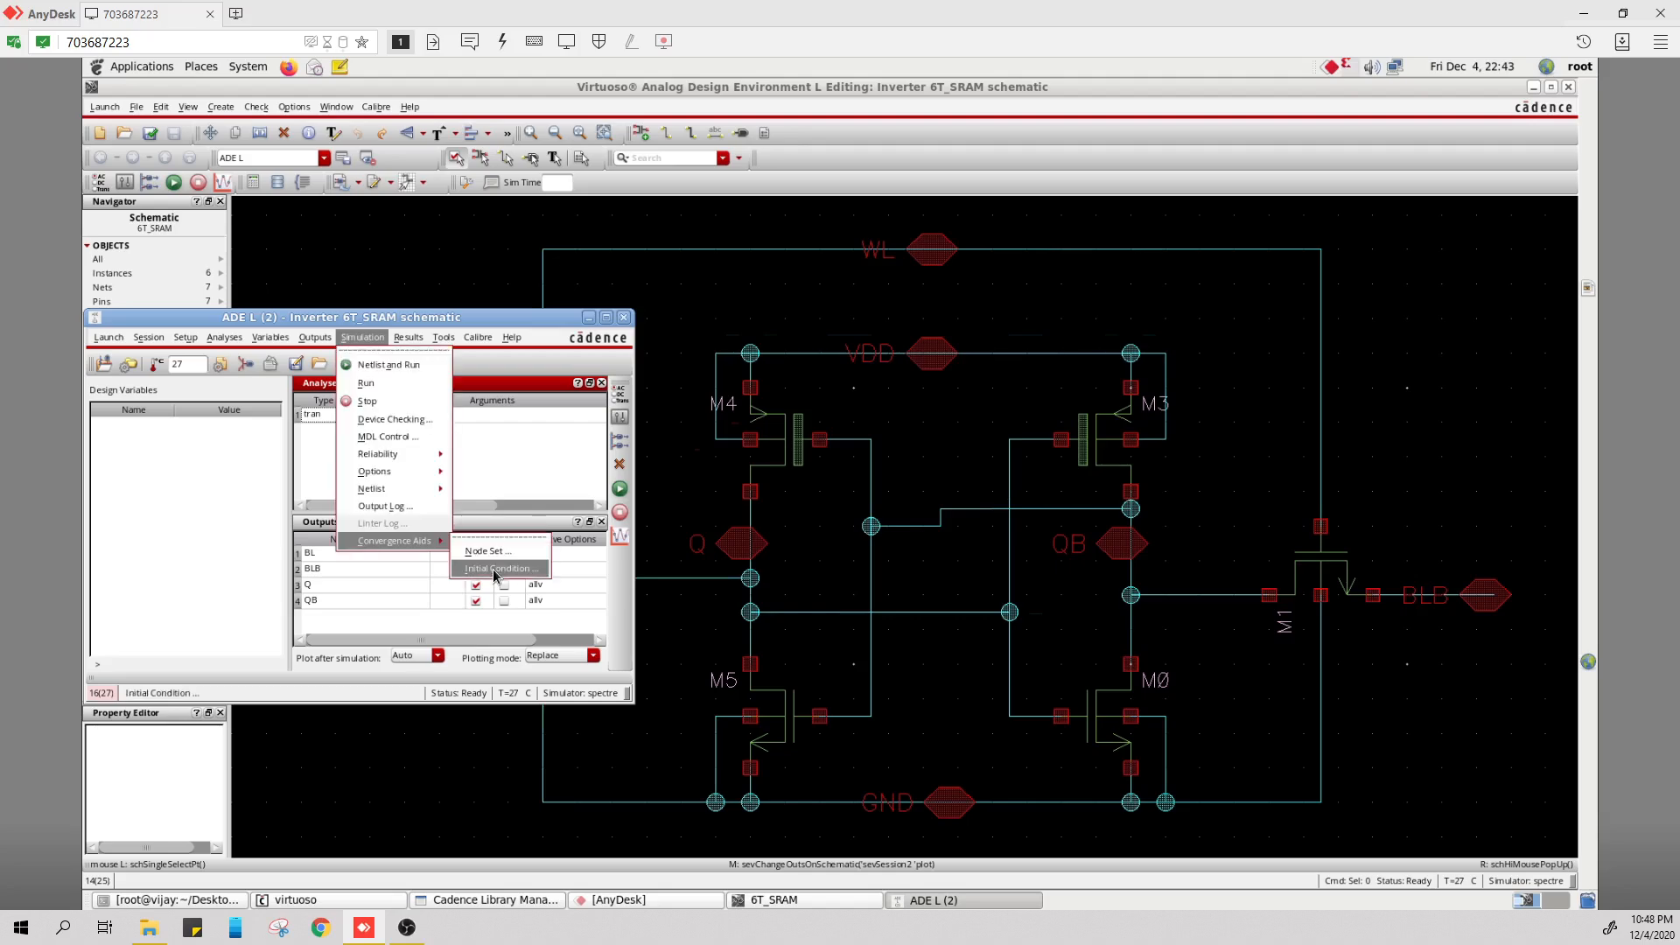
pyautogui.click(496, 571)
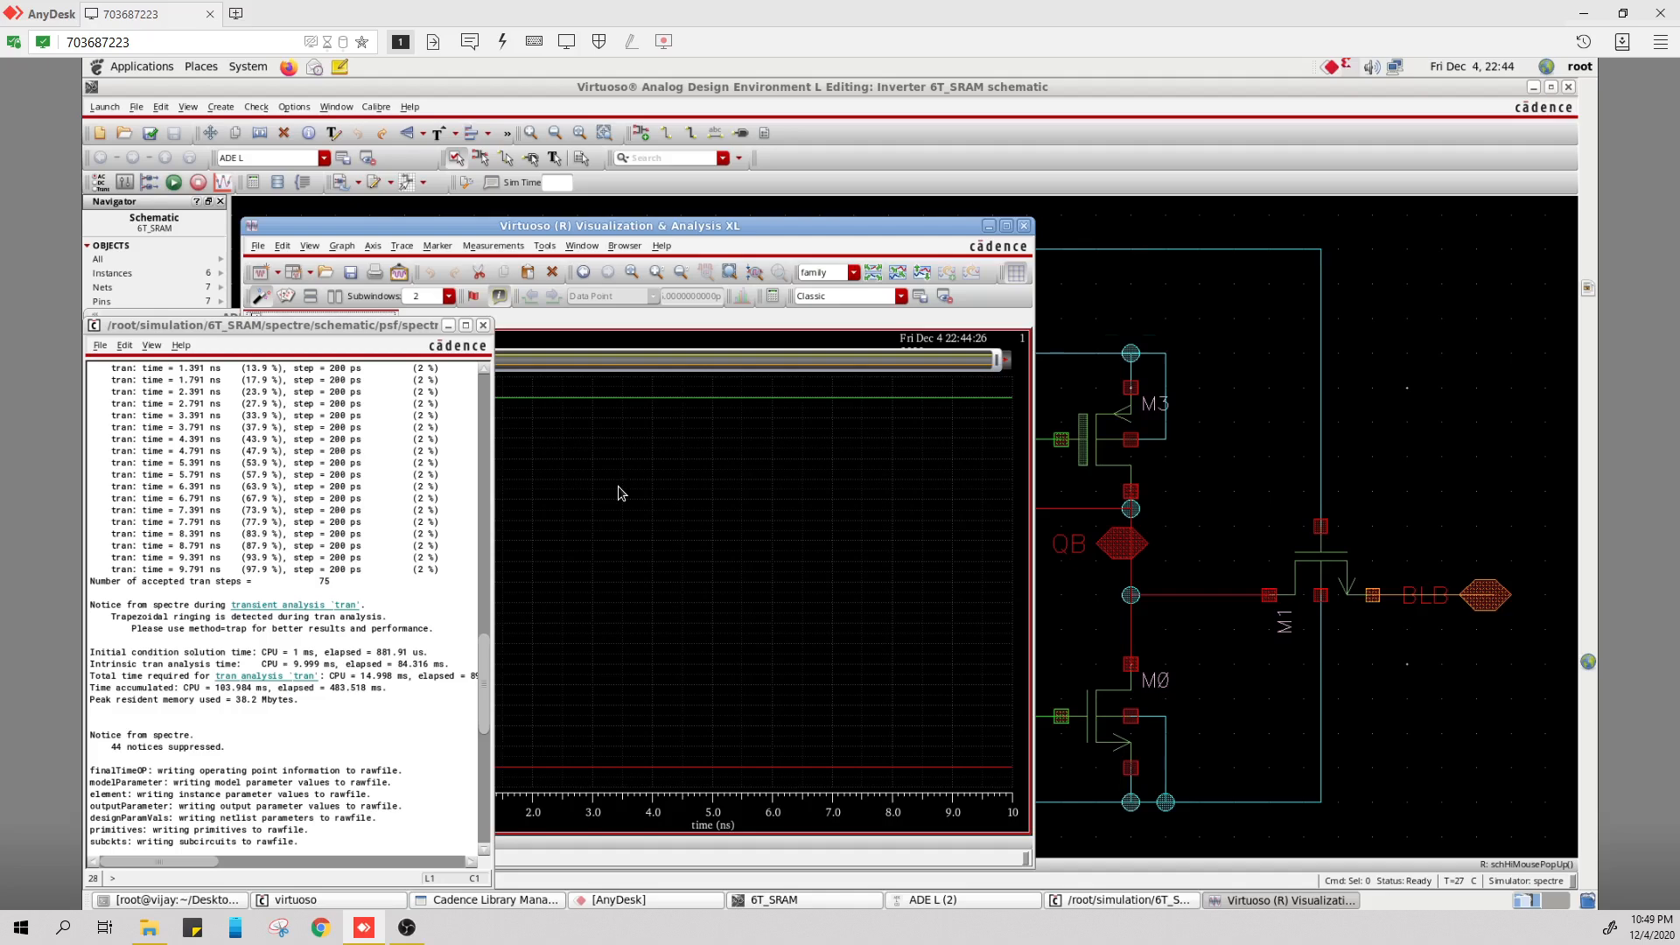
# Maximize the transient waveform window and narrow the time range to about the first 860 ps to examine the Q and QB transitions
pyautogui.doubleClick(626, 227)
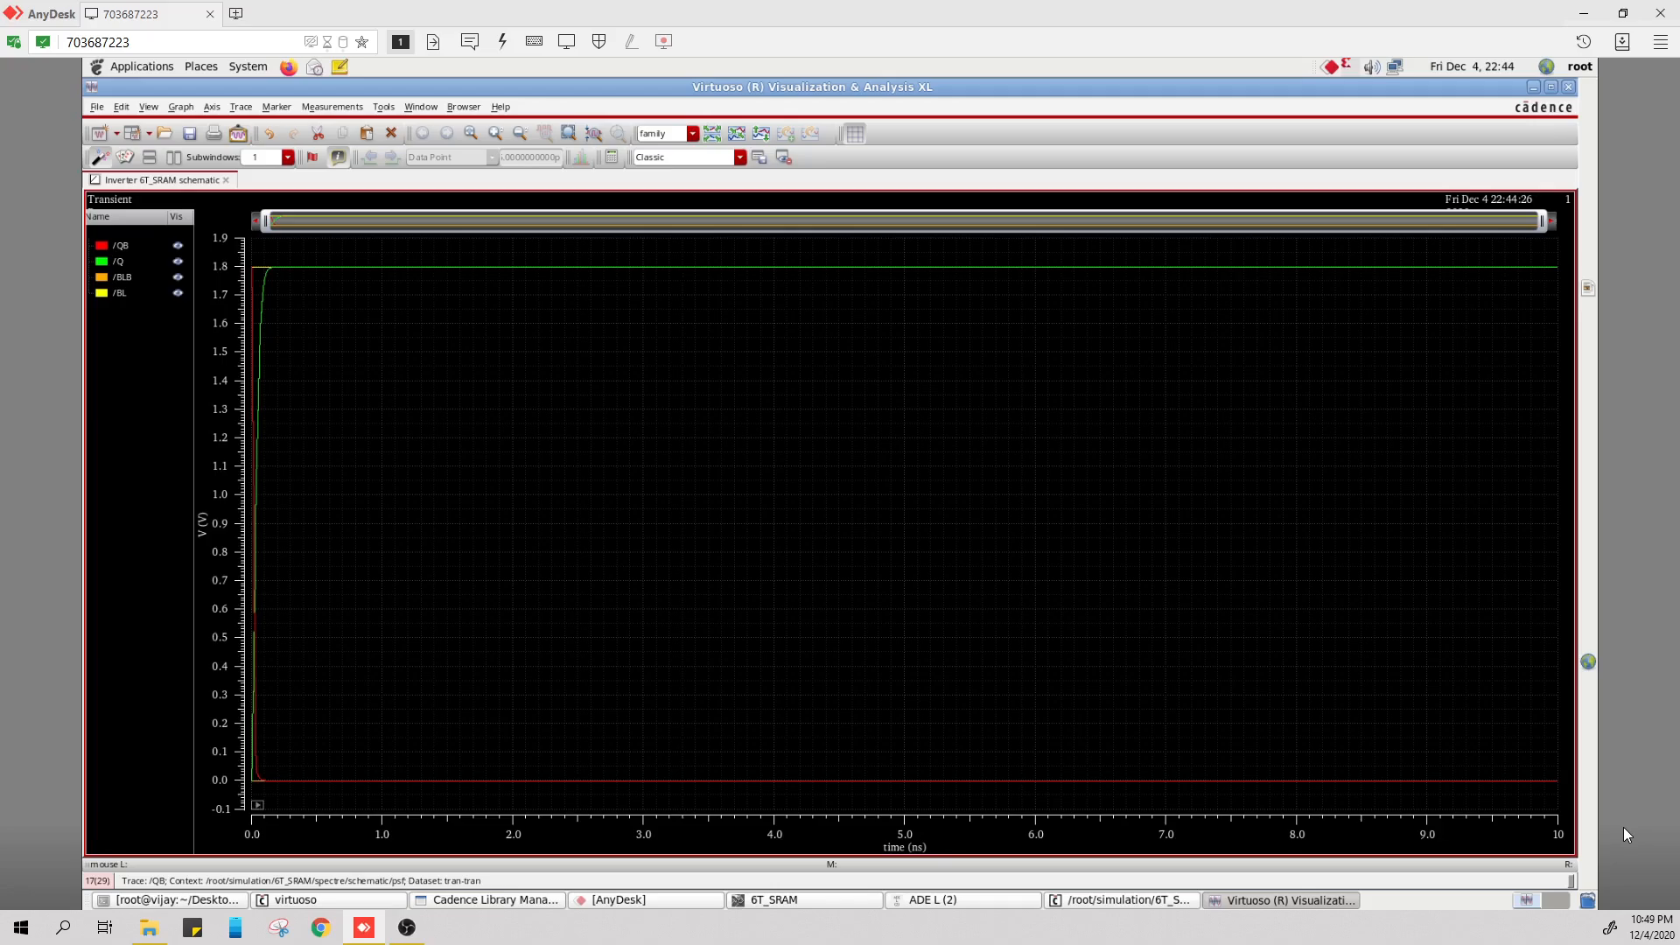
pyautogui.moveTo(1542, 220); pyautogui.dragTo(383, 220)
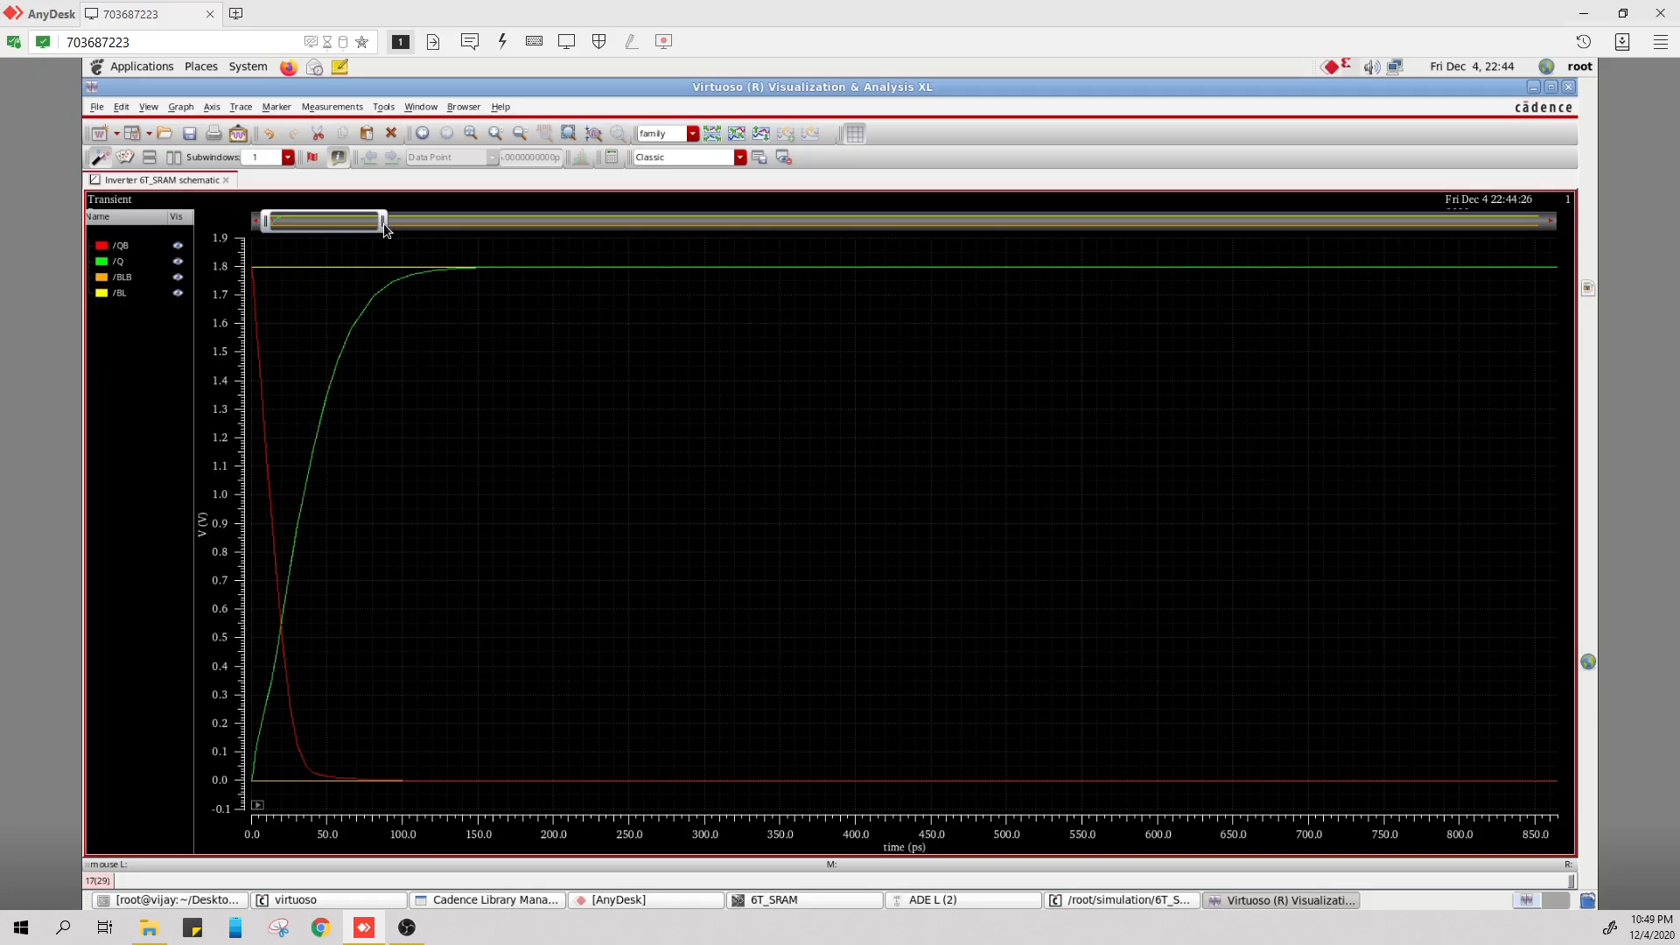
# Narrow the transient time range to about the first 410 ps and highlight the QB and Q traces in turn to examine their transitions
pyautogui.moveTo(383, 224); pyautogui.dragTo(326, 223)
pyautogui.click(252, 274)
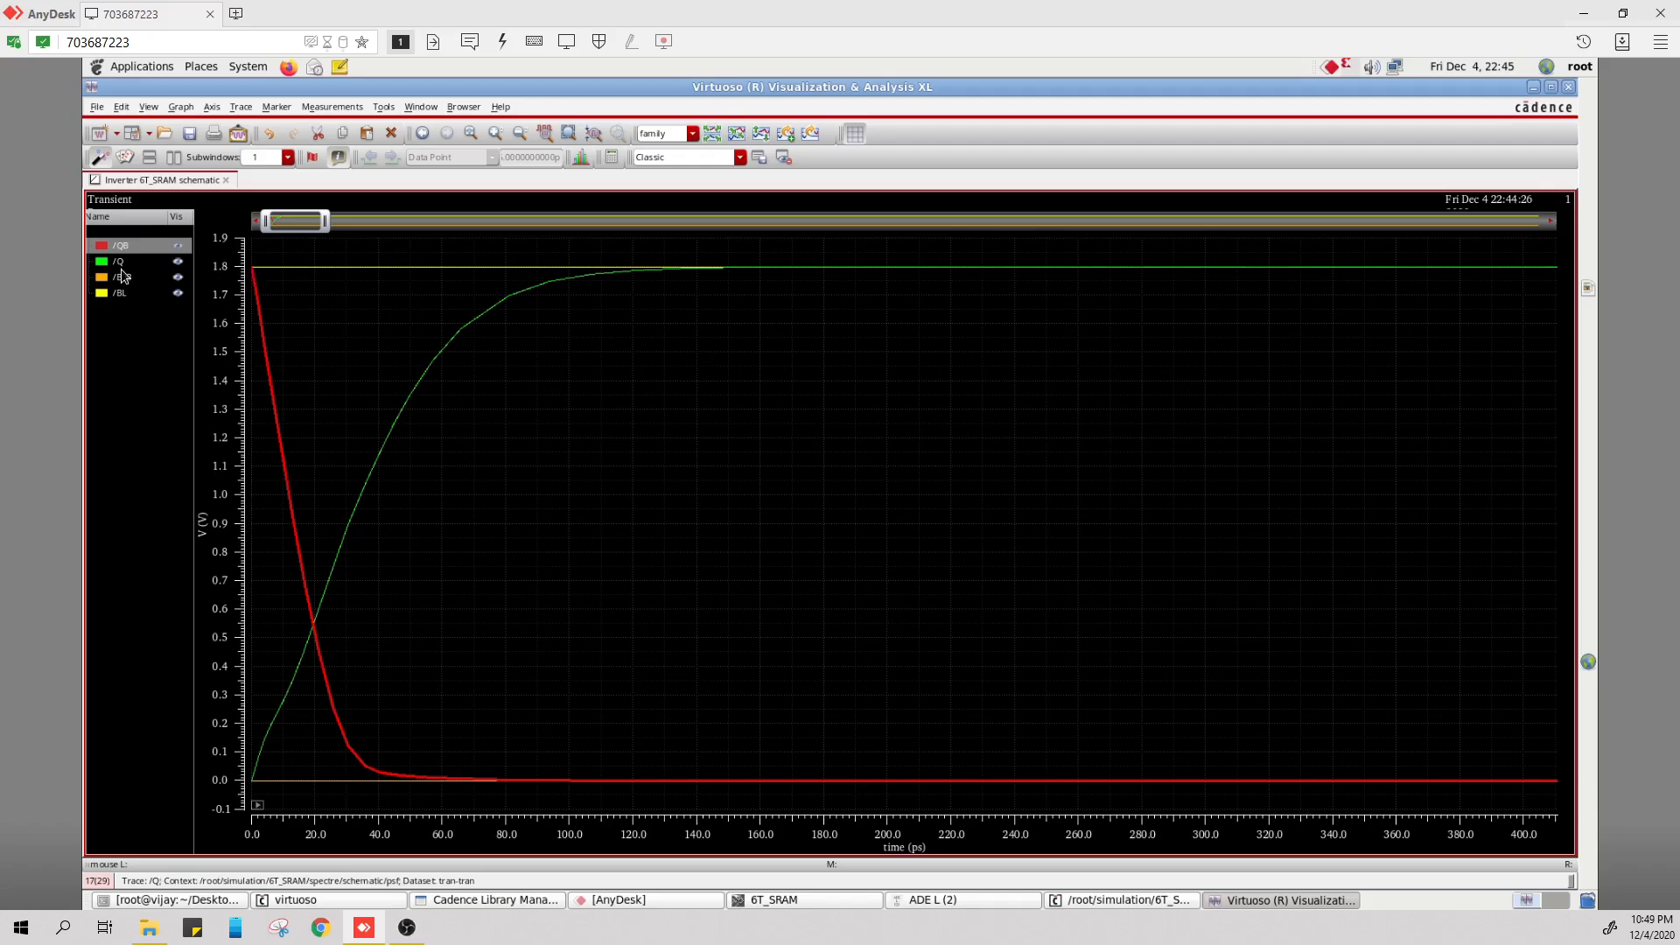
pyautogui.click(681, 264)
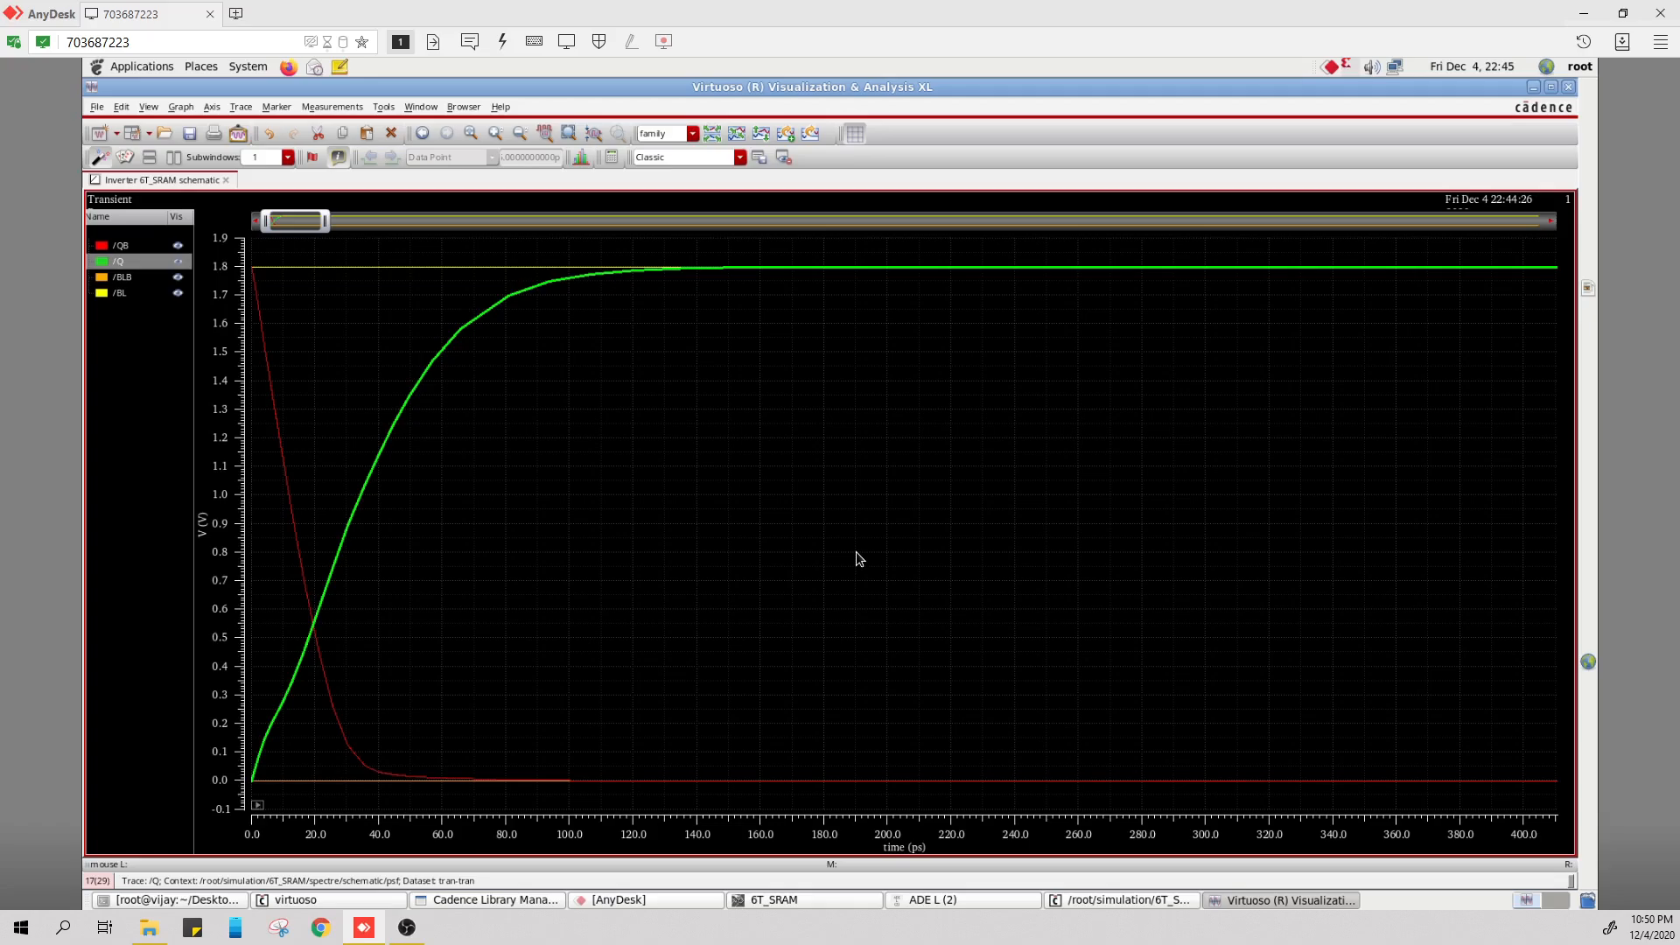
# Set the initial condition node voltage of node Q to 1.8
pyautogui.click(989, 898)
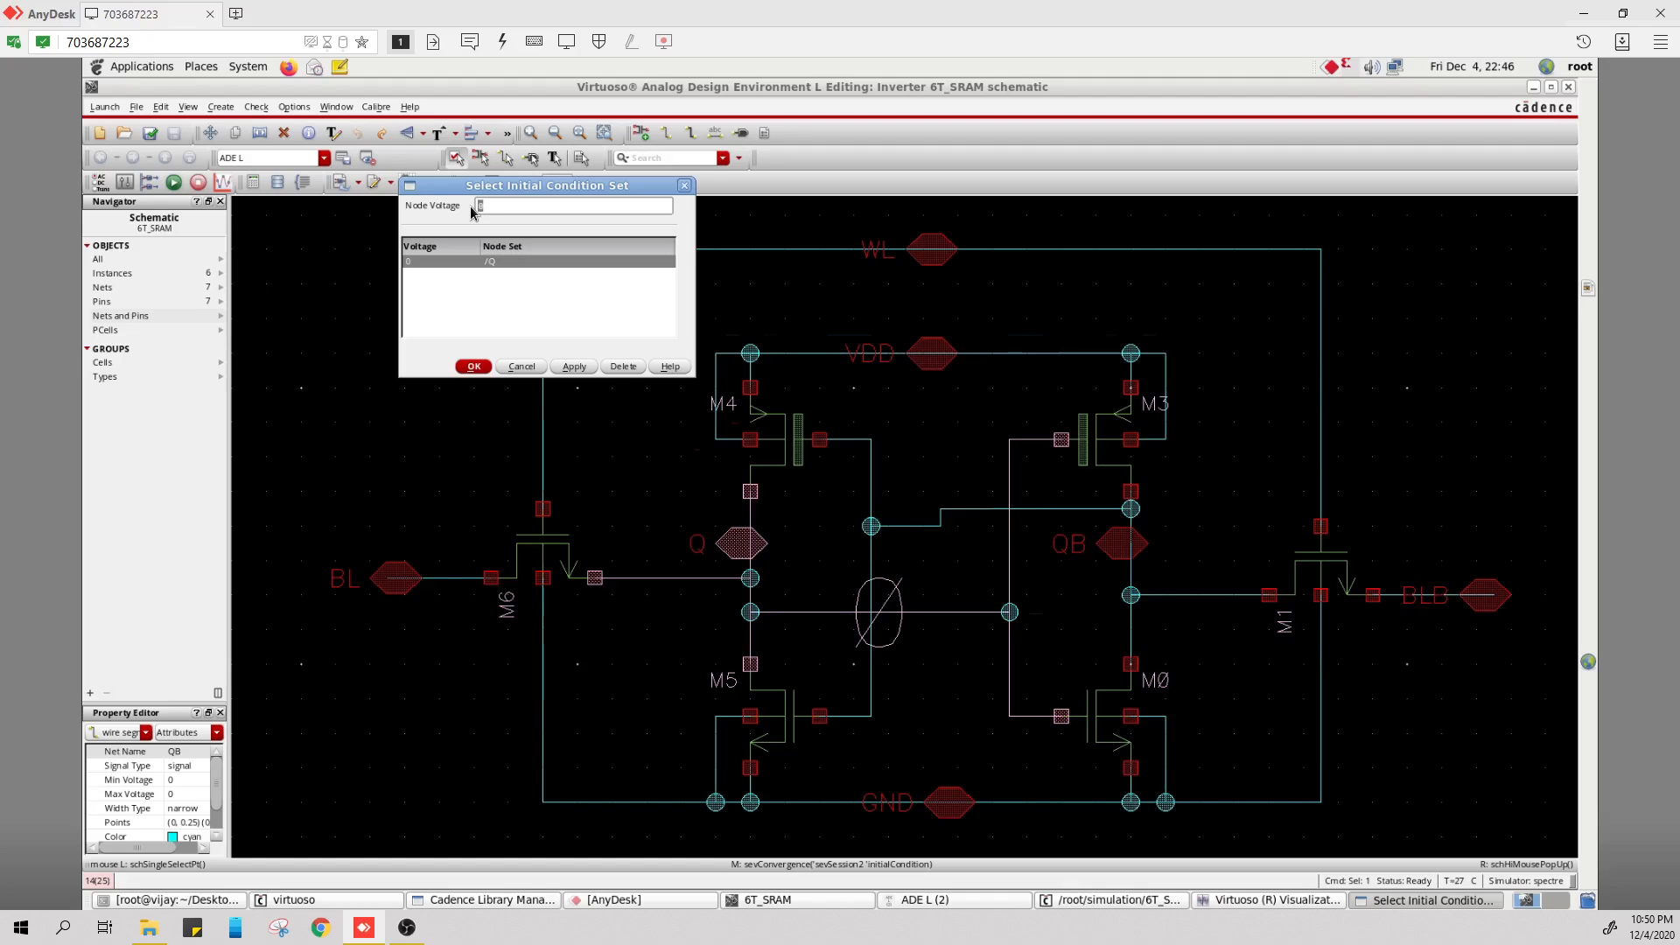
pyautogui.write('1.8')
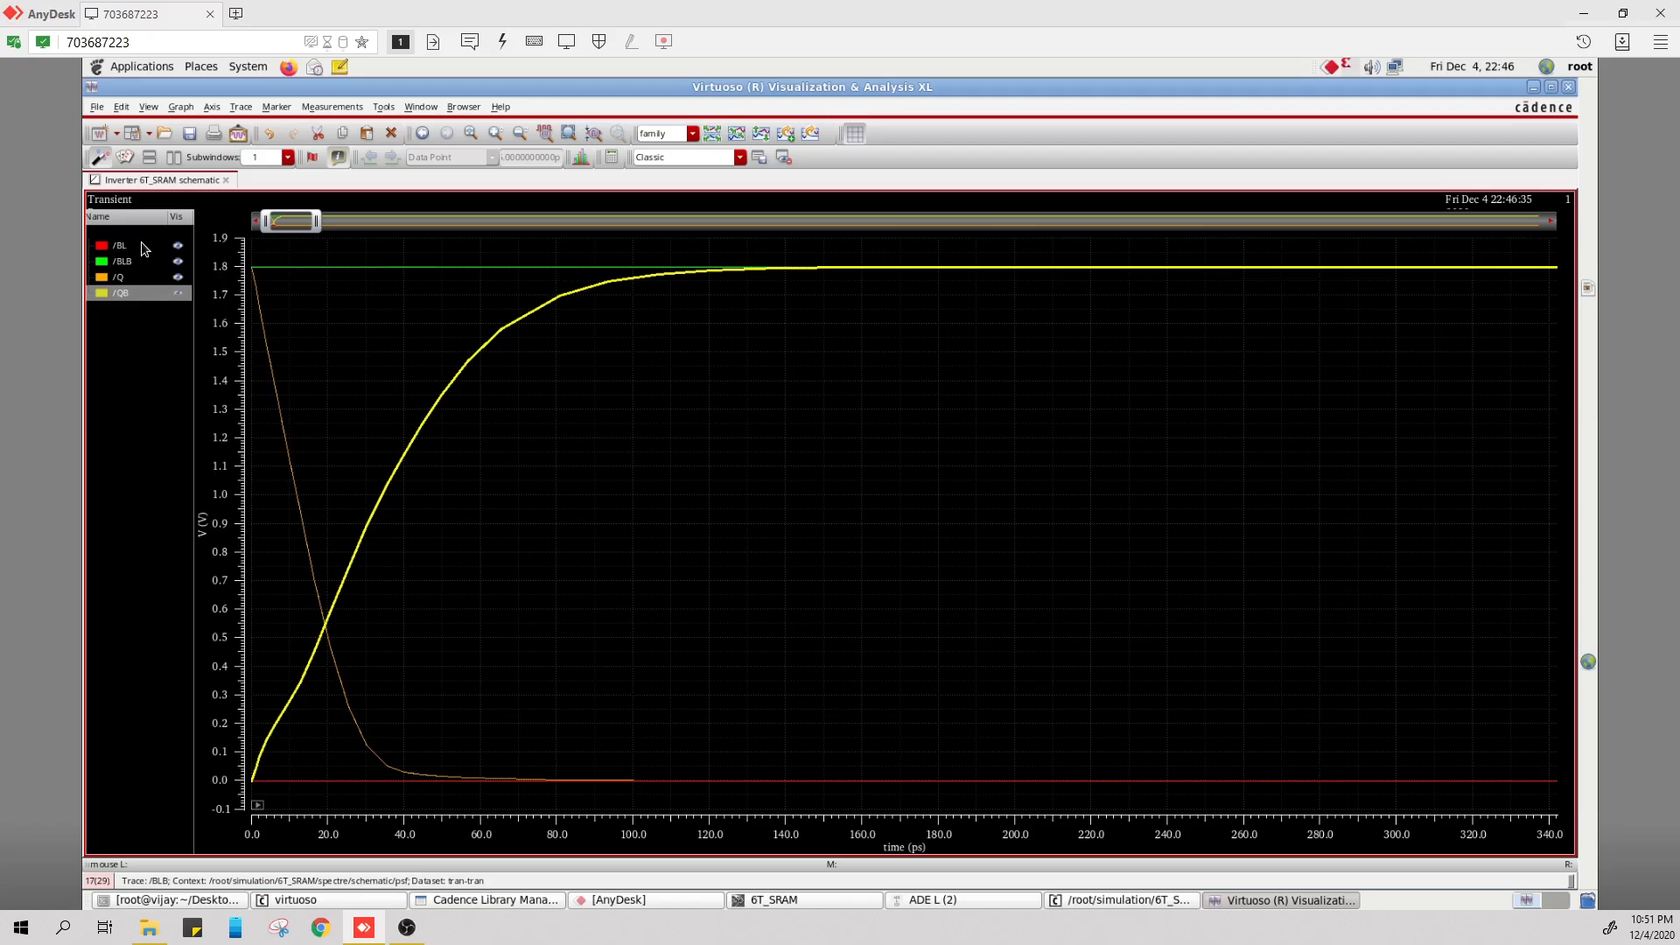
# Place horizontal markers at 0 V and about 905 mV, and a vertical marker at time zero on the transient plot
pyautogui.moveTo(823, 271)
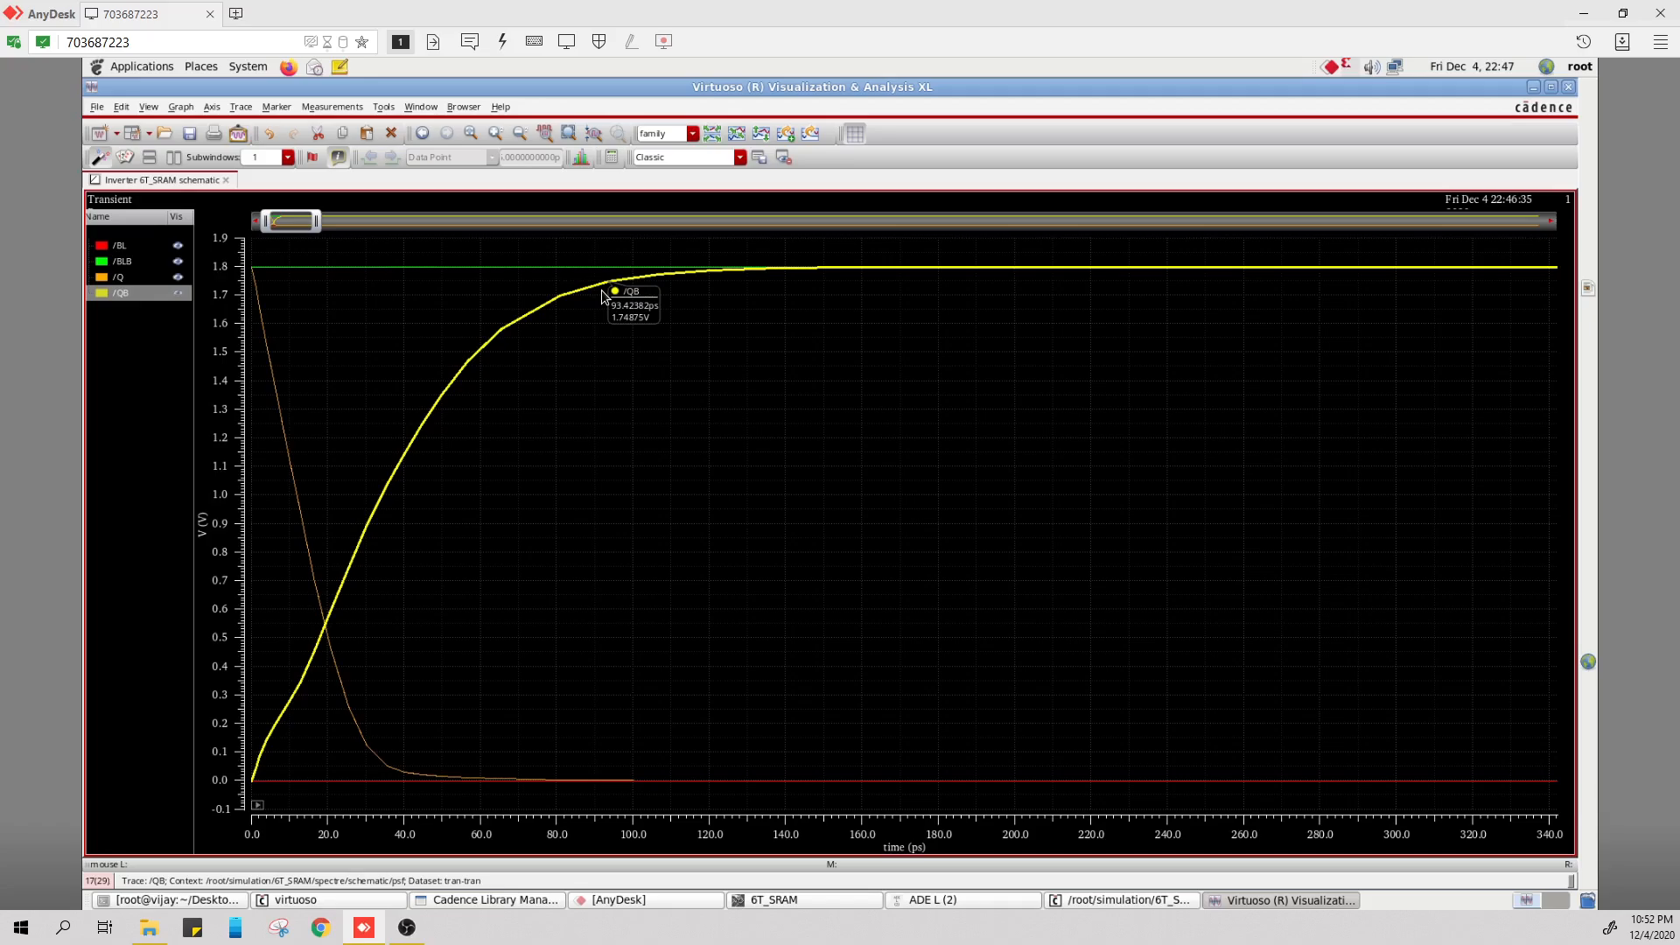
pyautogui.press('h')
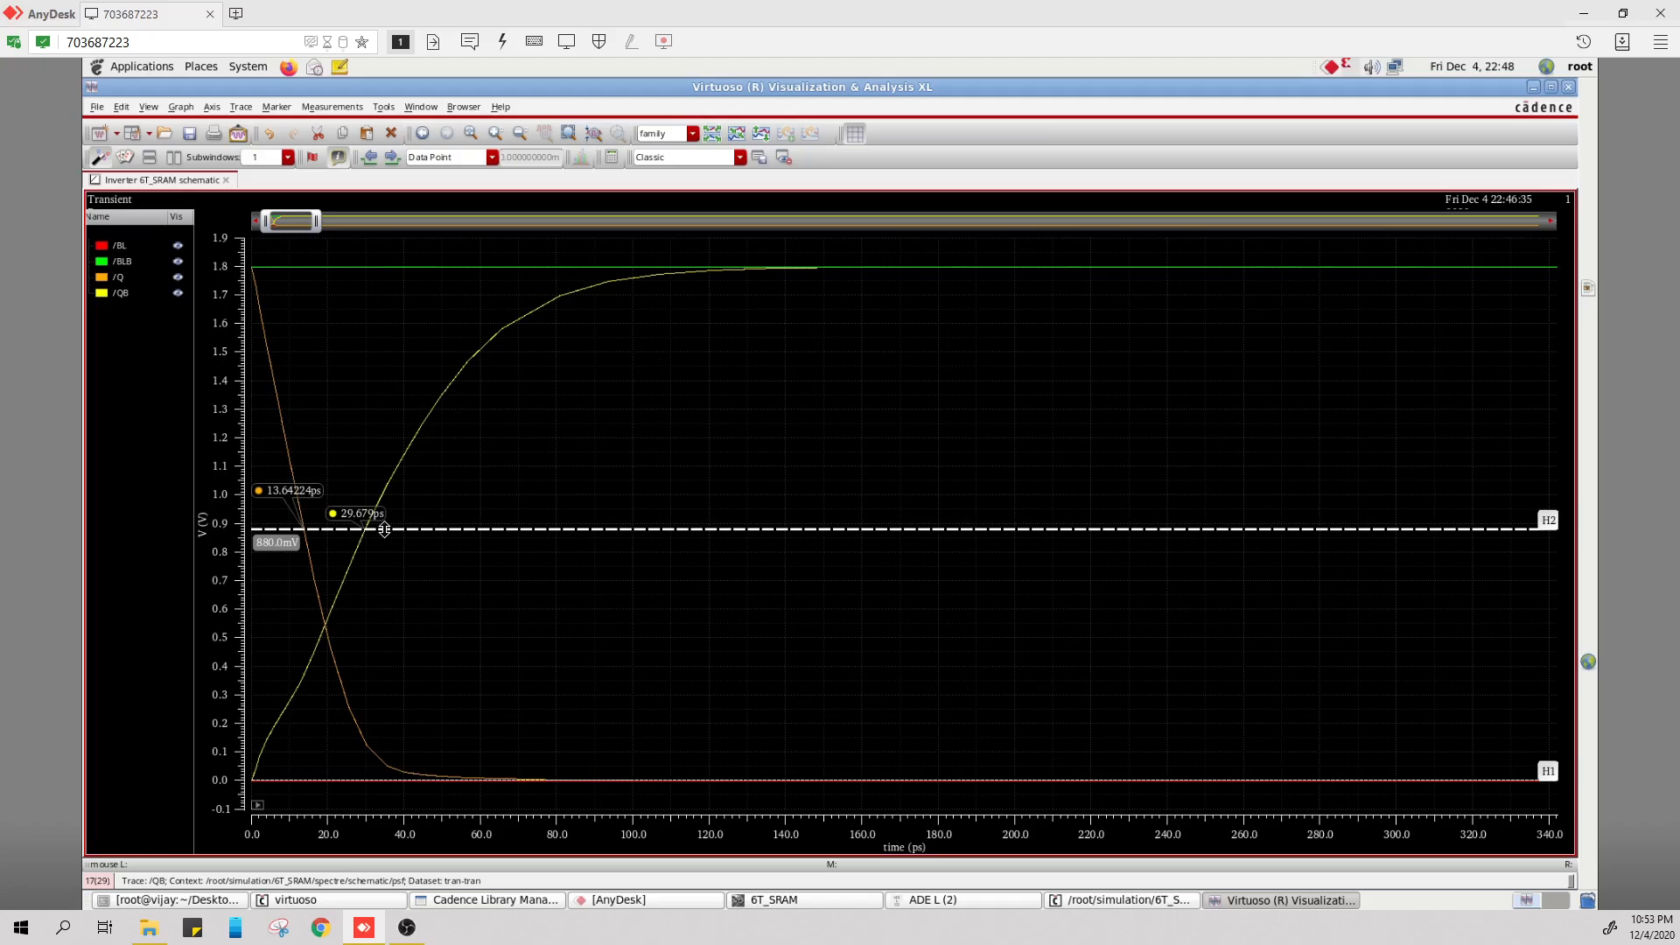
pyautogui.moveTo(384, 529); pyautogui.dragTo(385, 520)
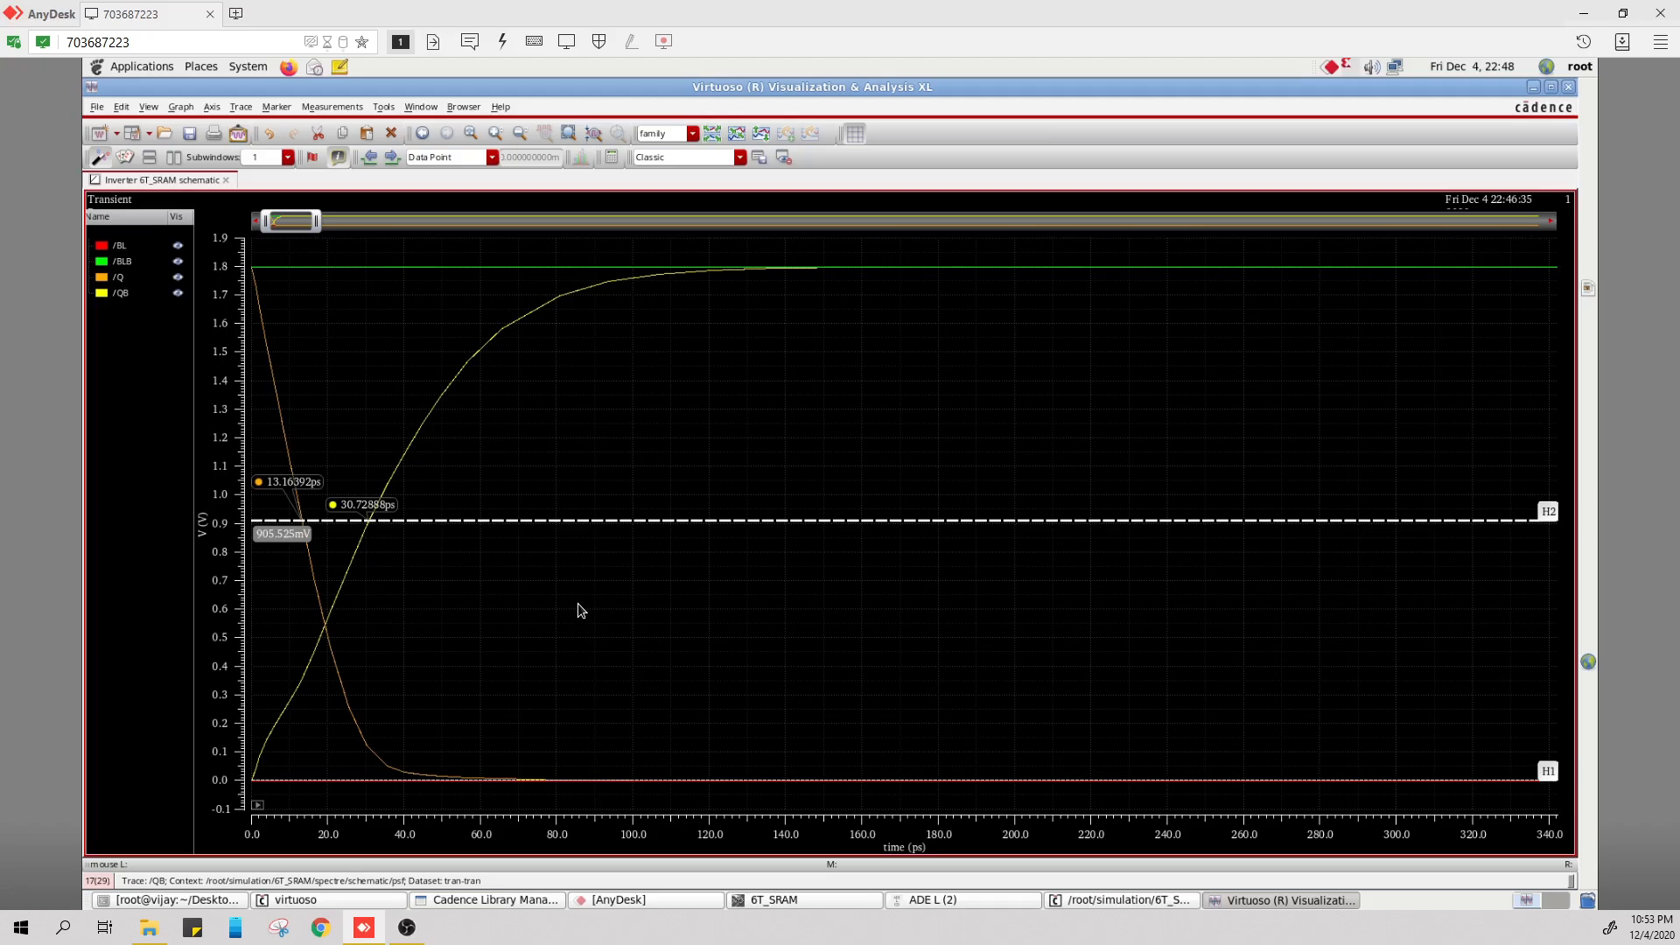
pyautogui.press('v')
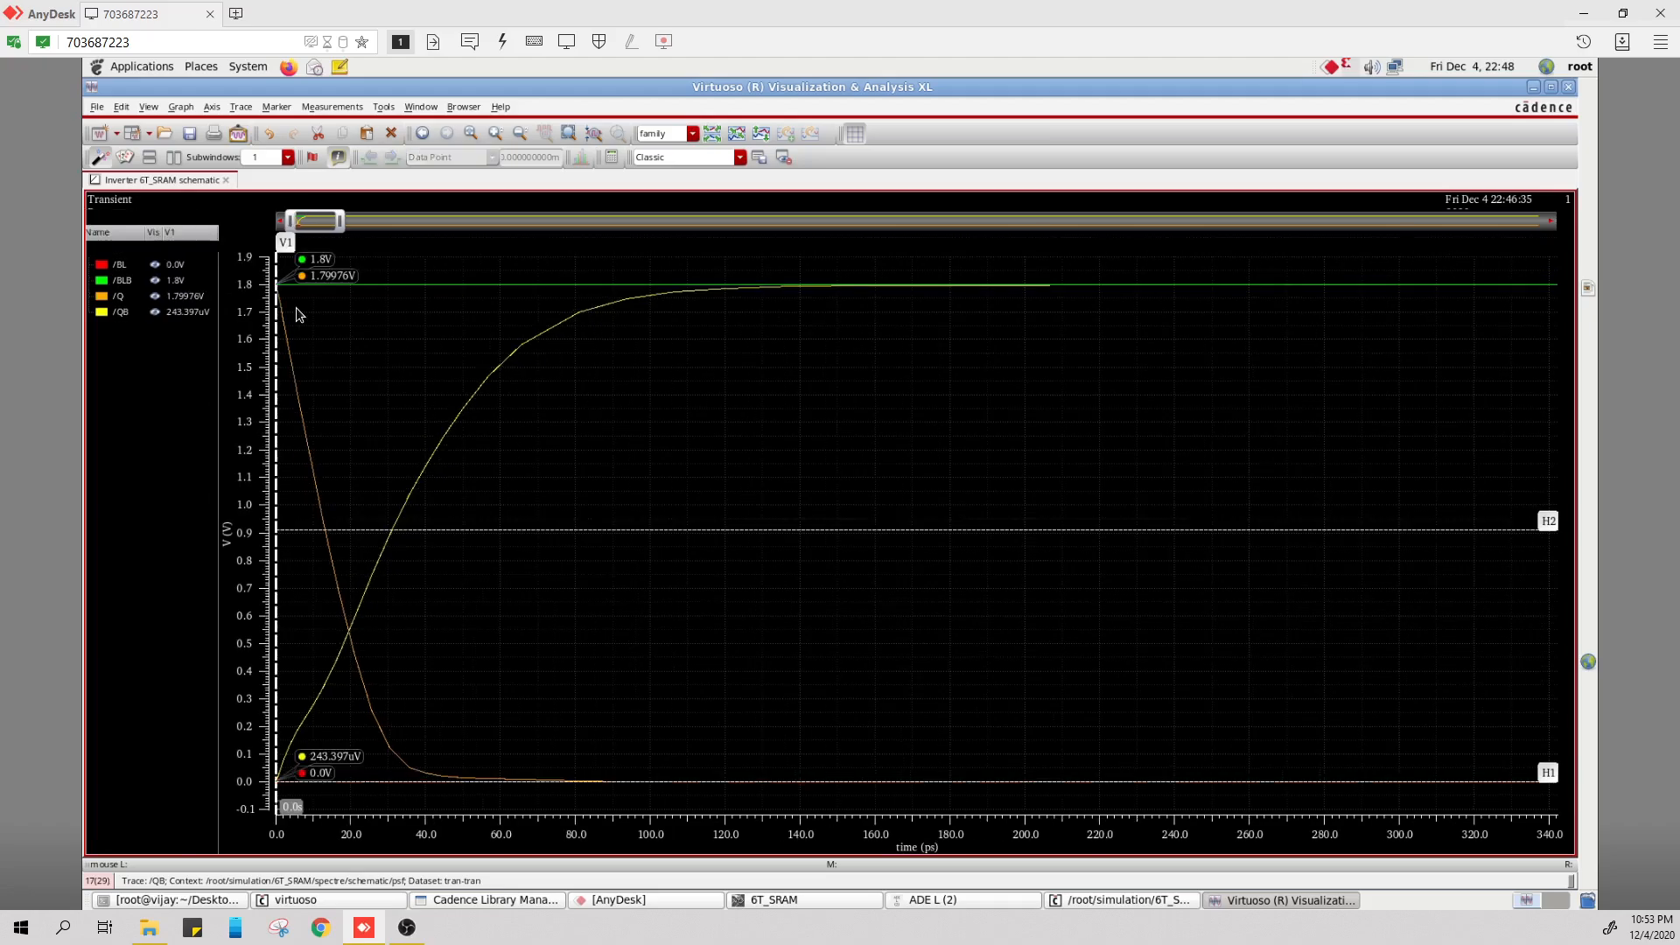